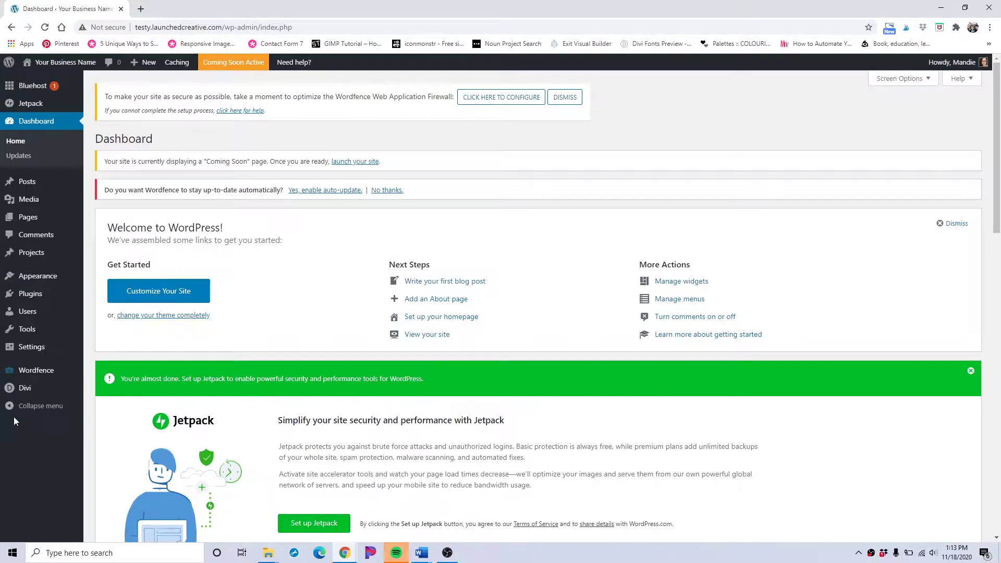
Step: Open the upload form for adding a new WordPress theme from a zip file
{"action": "mouse_move", "coordinate": [63, 280]}
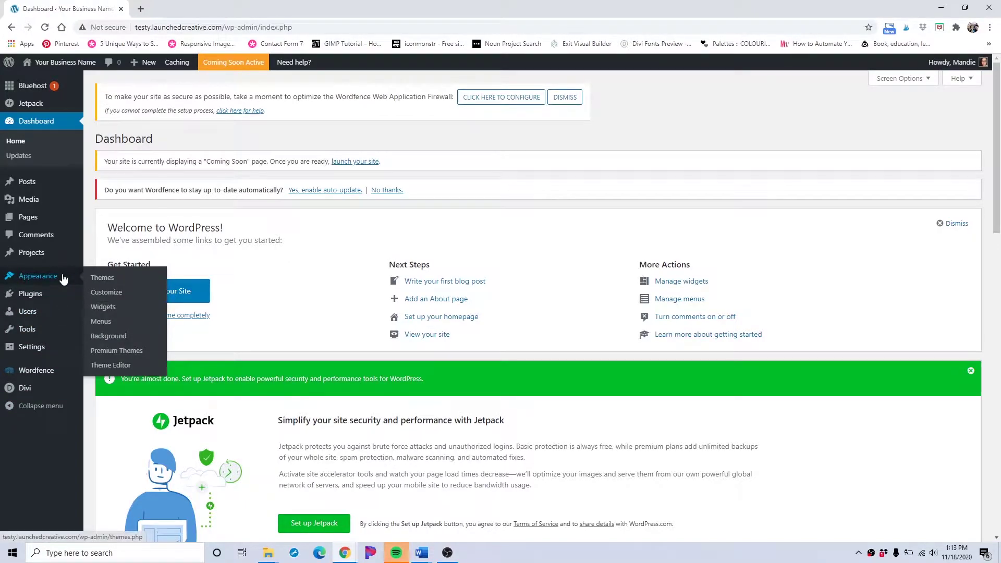
{"action": "left_click", "coordinate": [96, 280]}
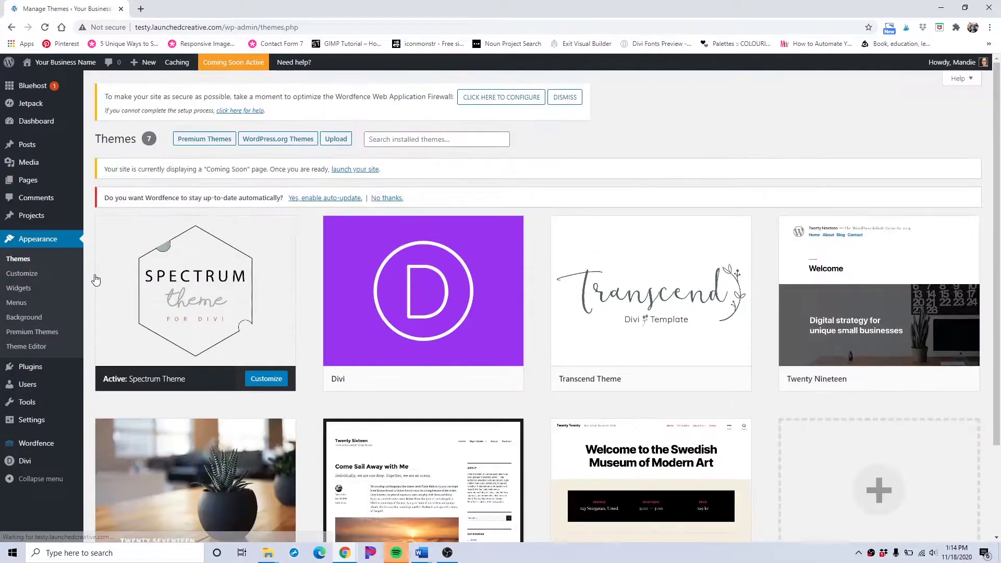
{"action": "mouse_move", "coordinate": [428, 341]}
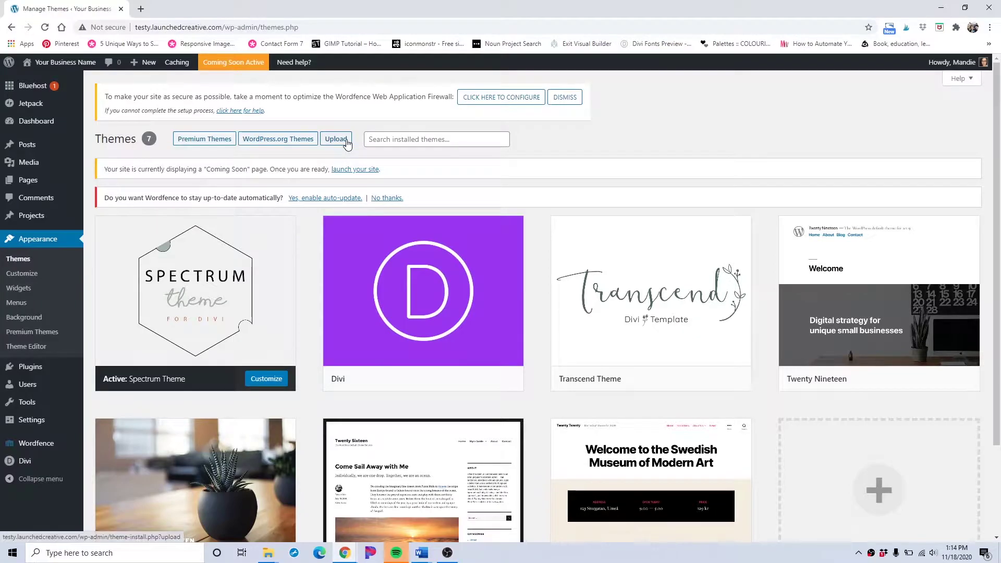
{"action": "left_click", "coordinate": [335, 139]}
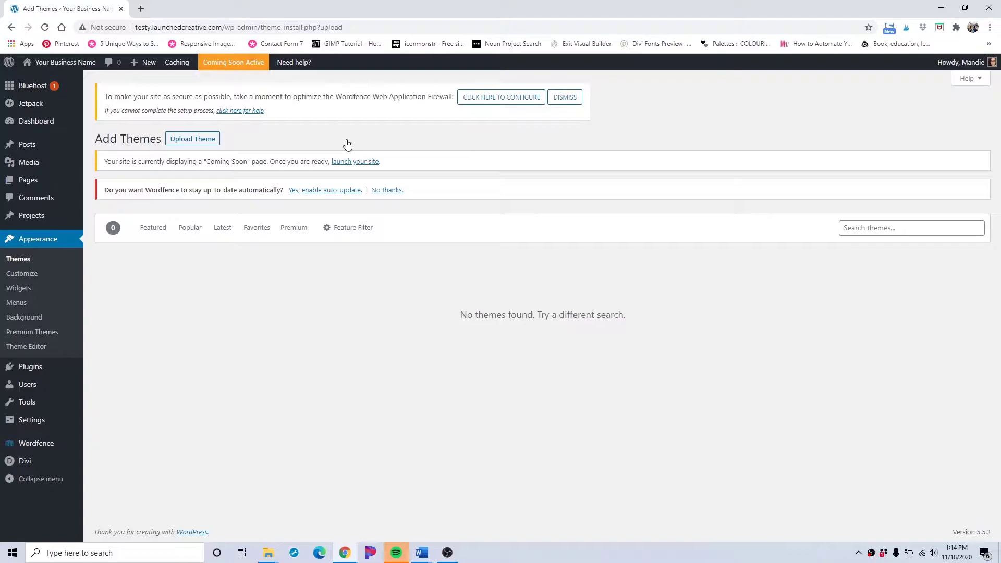
{"action": "left_click", "coordinate": [205, 141]}
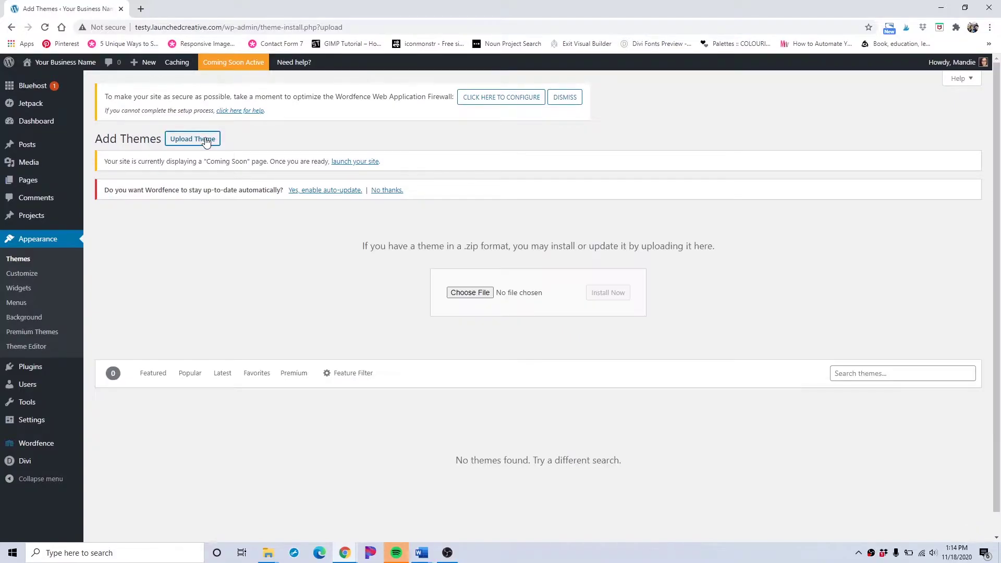
Step: Install the theme from Rejuve.zip on the Desktop and activate it
{"action": "left_click", "coordinate": [471, 291]}
{"action": "scroll", "coordinate": [46, 118], "scroll_direction": "down", "scroll_amount": 5}
{"action": "scroll", "coordinate": [46, 119], "scroll_direction": "up", "scroll_amount": 15}
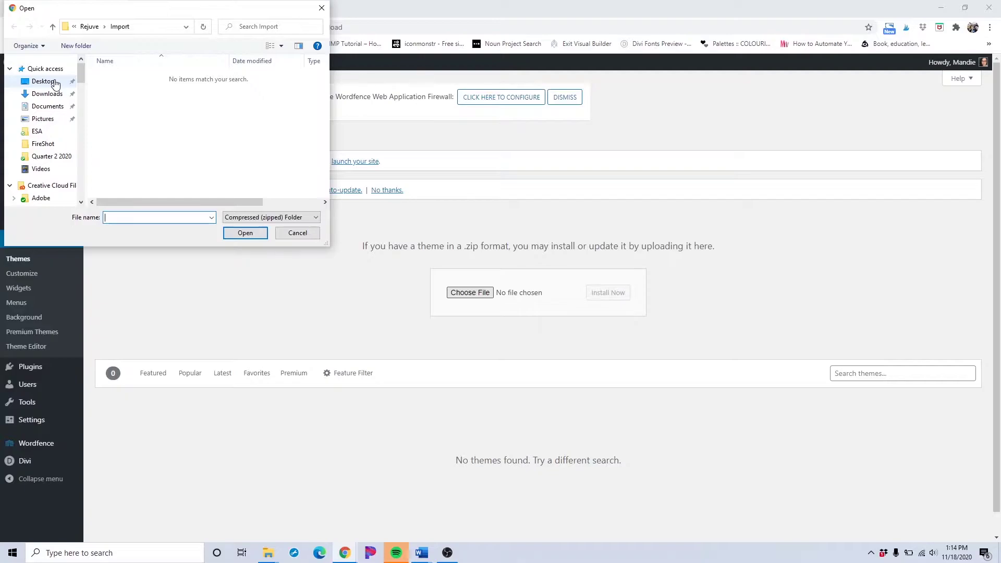
{"action": "left_click", "coordinate": [54, 84]}
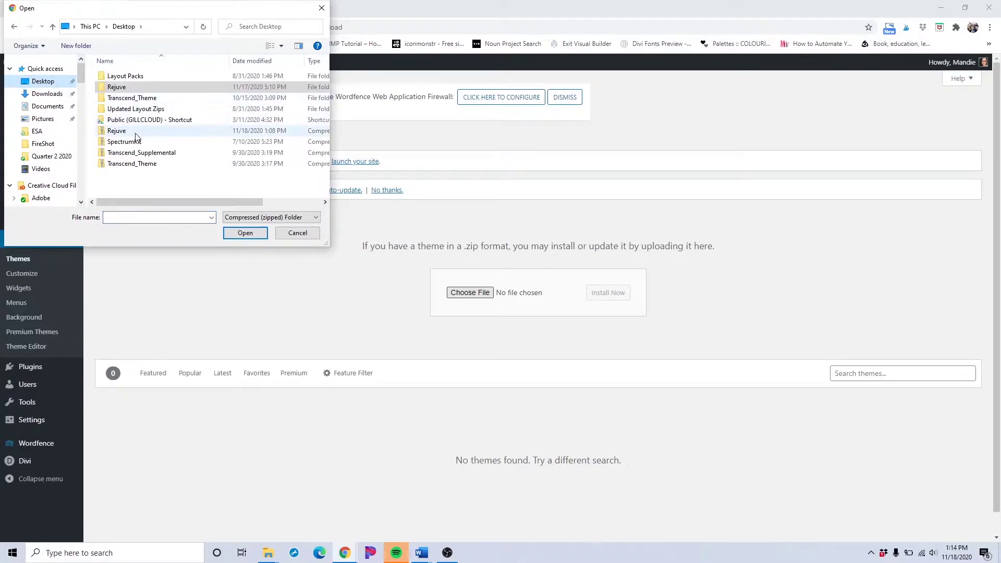
{"action": "left_click", "coordinate": [134, 131]}
{"action": "left_click", "coordinate": [262, 234]}
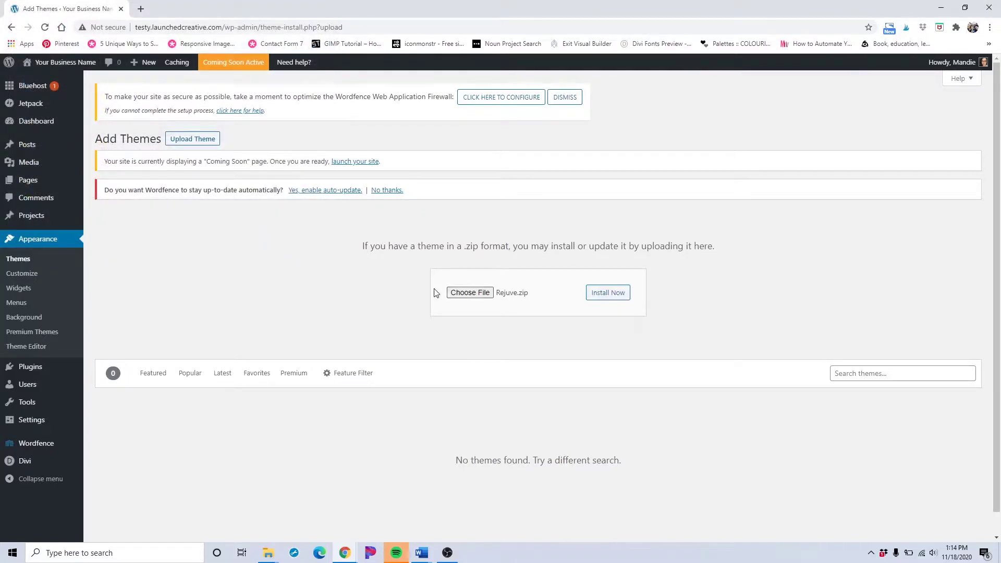
{"action": "left_click", "coordinate": [602, 299]}
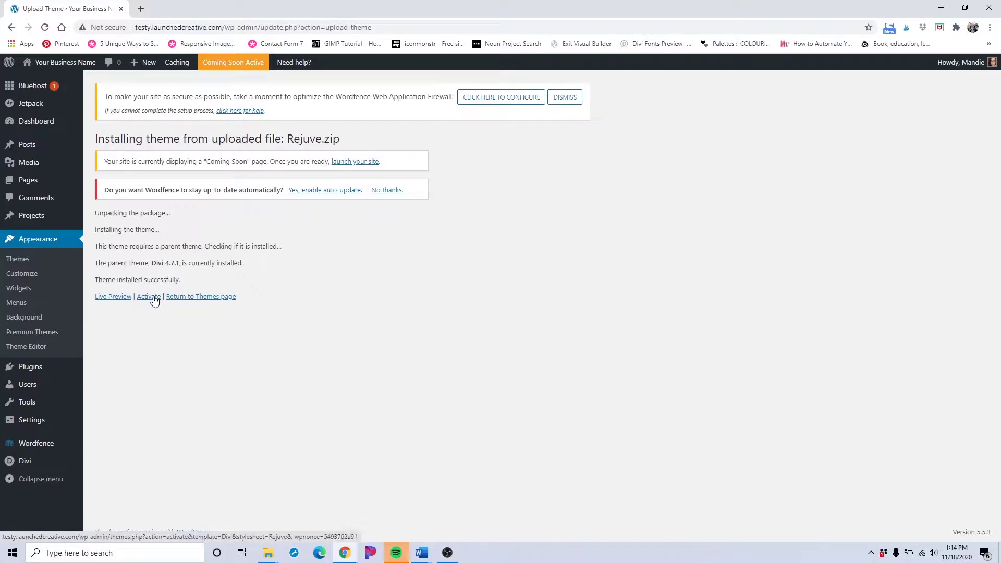
{"action": "left_click", "coordinate": [151, 298]}
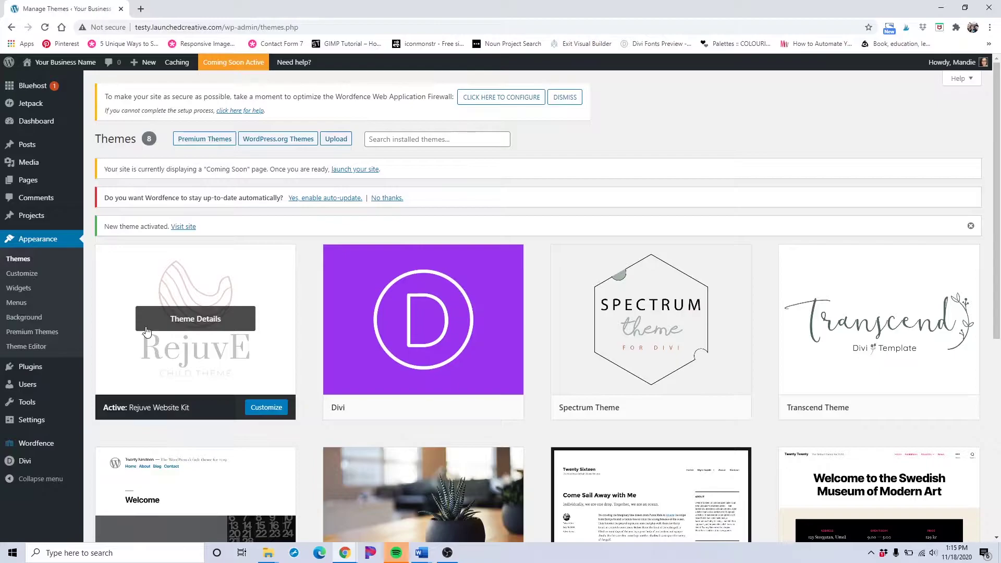
{"action": "scroll", "coordinate": [146, 330], "scroll_direction": "down", "scroll_amount": 2}
Step: Open the import settings for Divi's Theme Options
{"action": "mouse_move", "coordinate": [59, 460]}
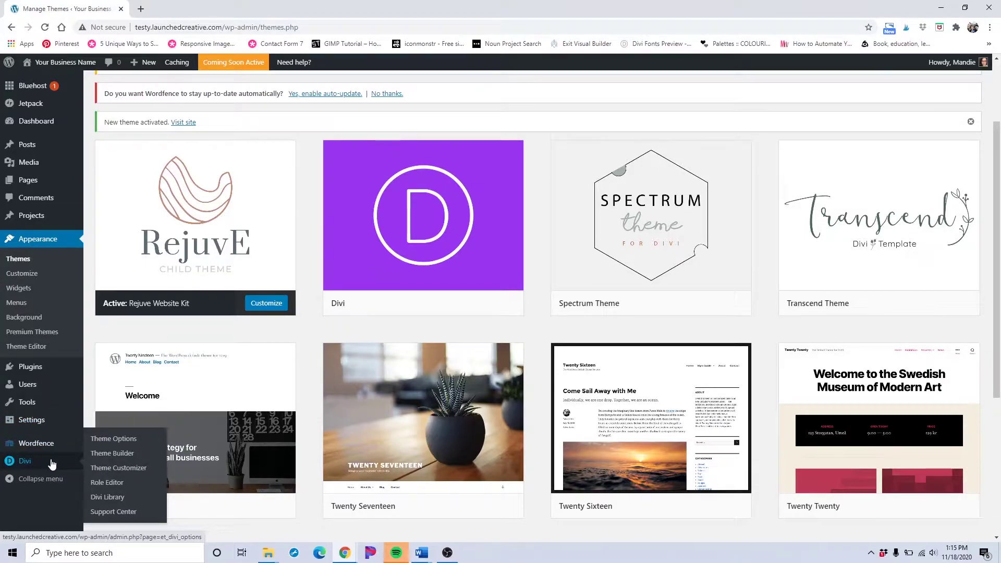
{"action": "left_click", "coordinate": [130, 439]}
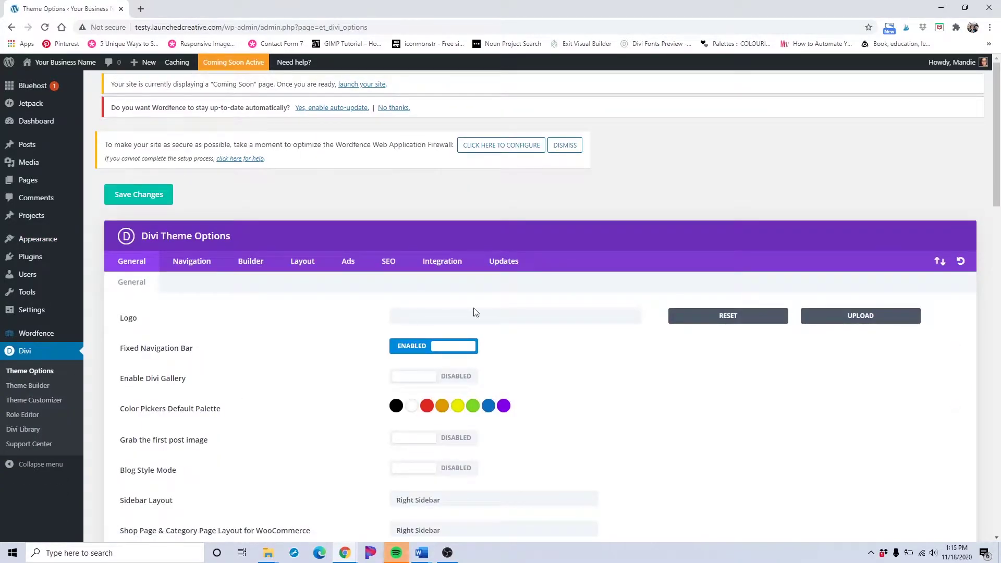
{"action": "left_click", "coordinate": [940, 261]}
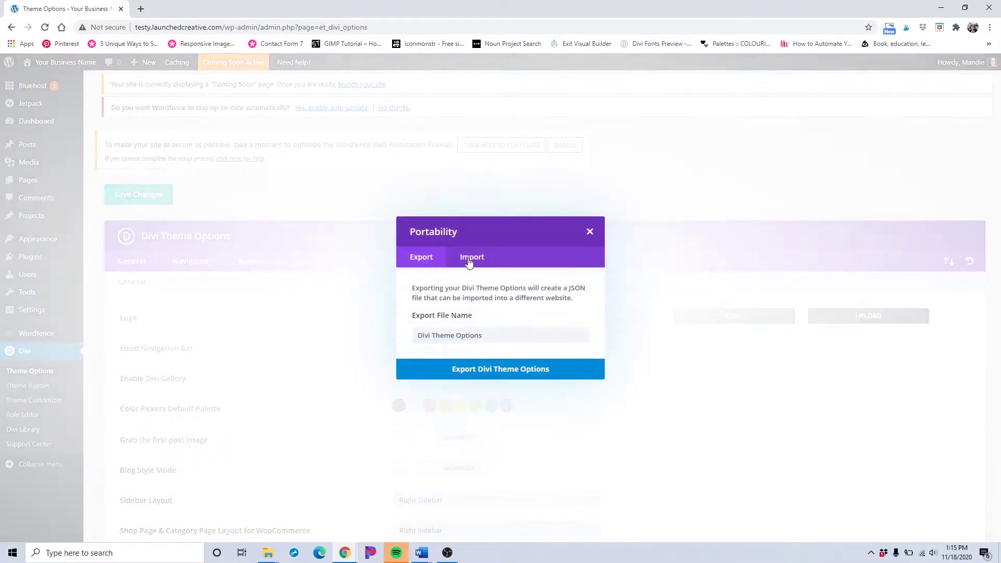
{"action": "left_click", "coordinate": [472, 258]}
Step: Try to load the zipped Rejuve archive from the Desktop as the theme options import file
{"action": "left_click", "coordinate": [524, 350]}
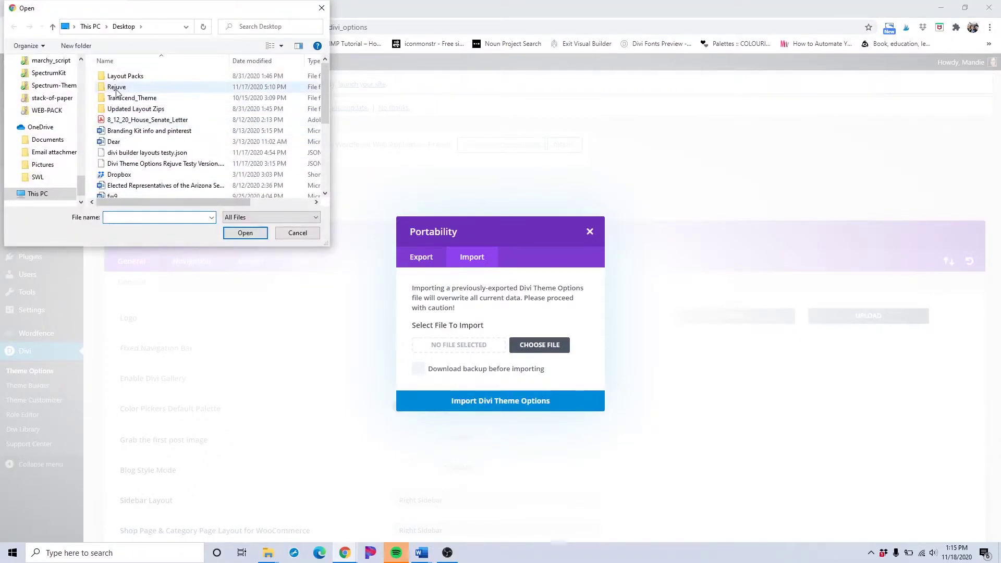
{"action": "scroll", "coordinate": [55, 78], "scroll_direction": "up", "scroll_amount": 15}
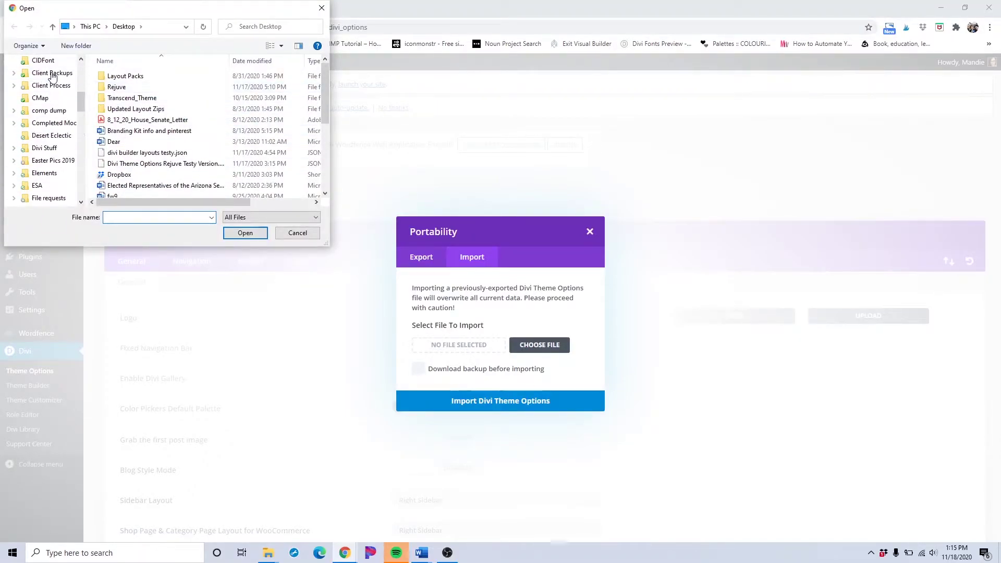
{"action": "left_click", "coordinate": [44, 81]}
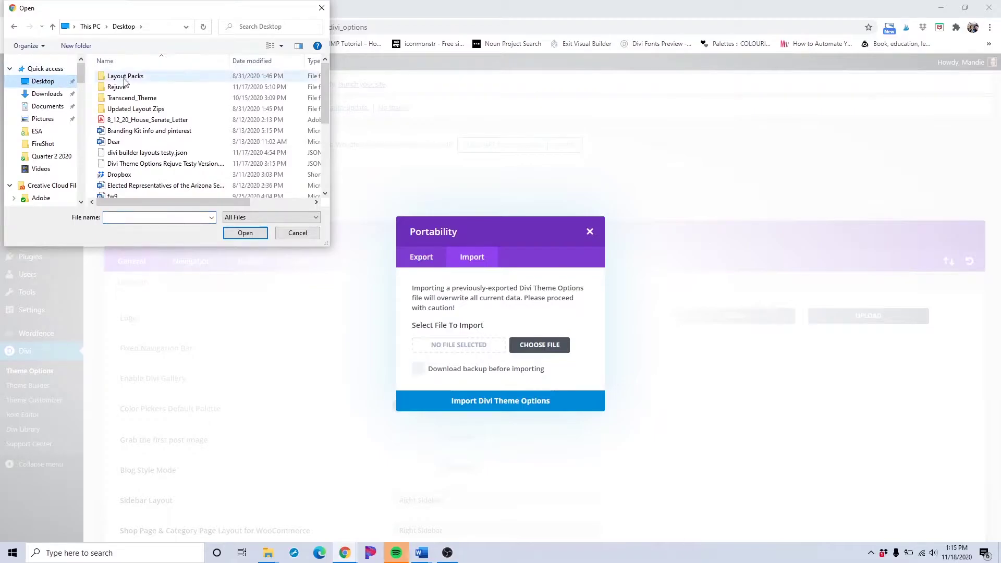
{"action": "scroll", "coordinate": [145, 89], "scroll_direction": "down", "scroll_amount": 5}
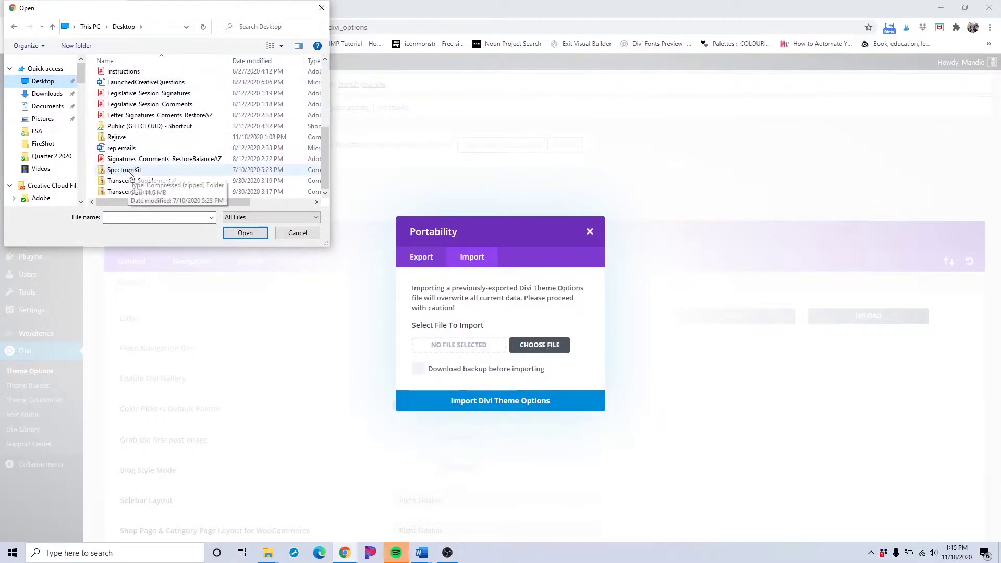
{"action": "left_click", "coordinate": [129, 140]}
{"action": "double_click", "coordinate": [130, 140]}
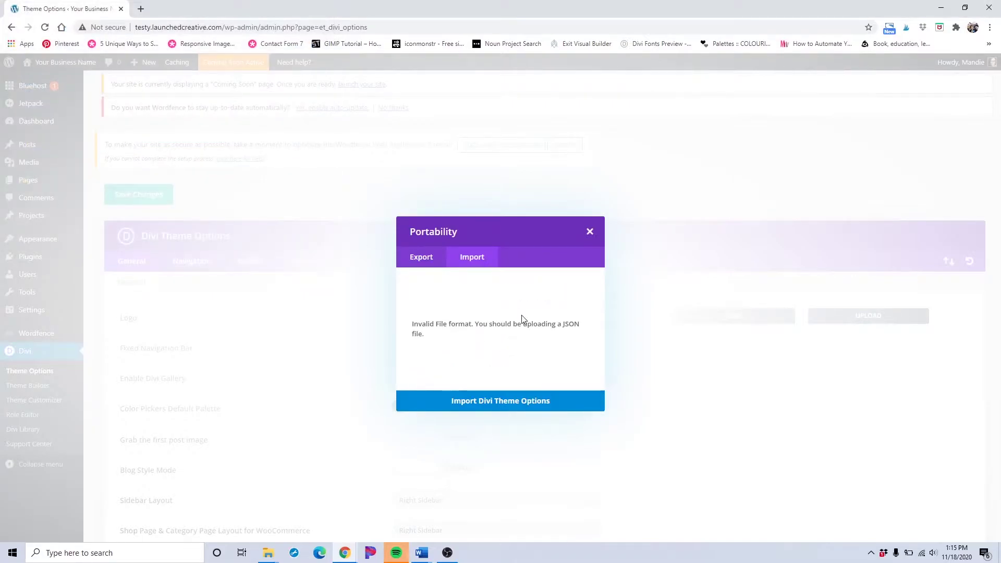
{"action": "left_click", "coordinate": [465, 263]}
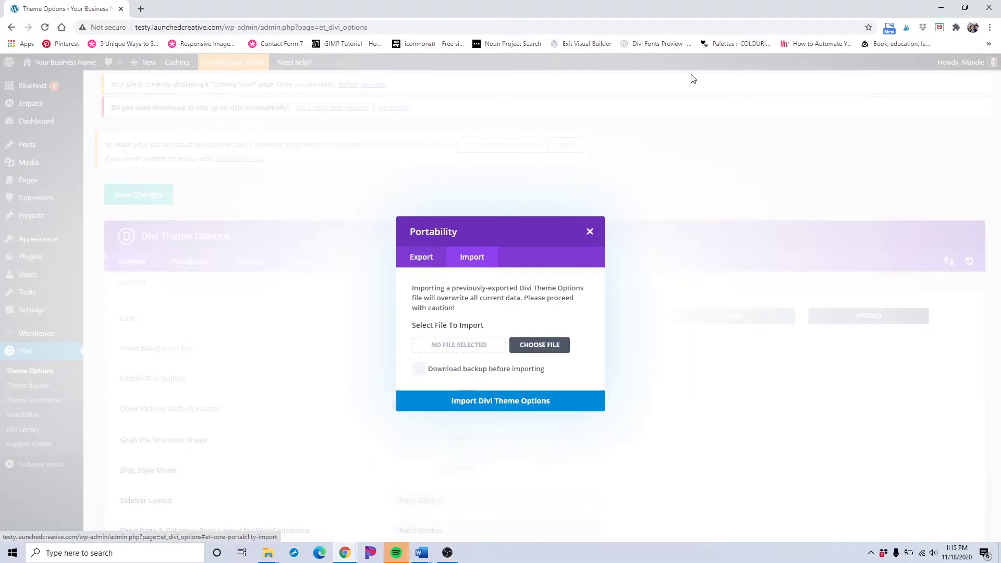
Step: Switch to the Windows desktop and examine the zipped Rejuve archive's extraction option and the contents of the unzipped Rejuve folder
{"action": "left_click", "coordinate": [941, 10]}
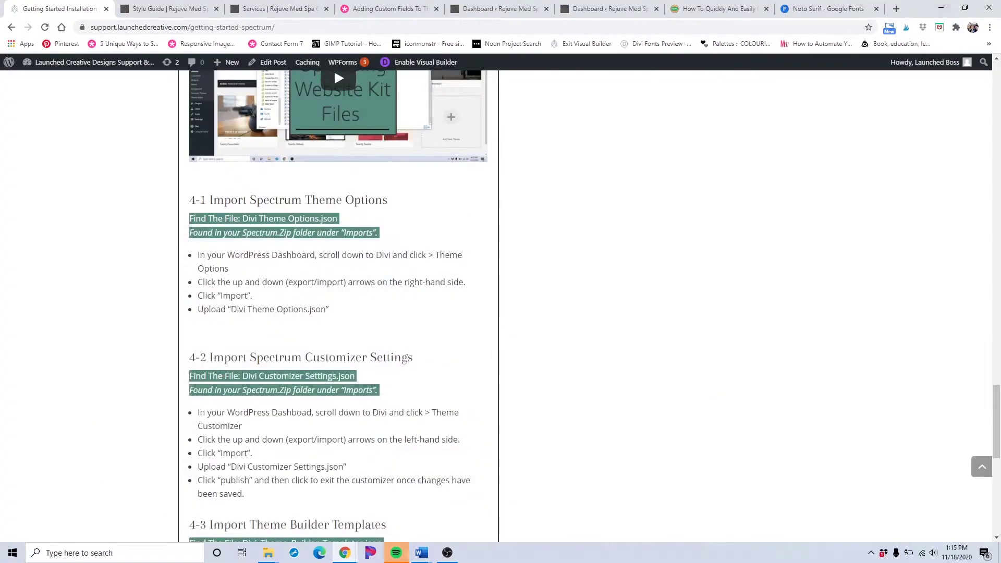
{"action": "left_click", "coordinate": [941, 8]}
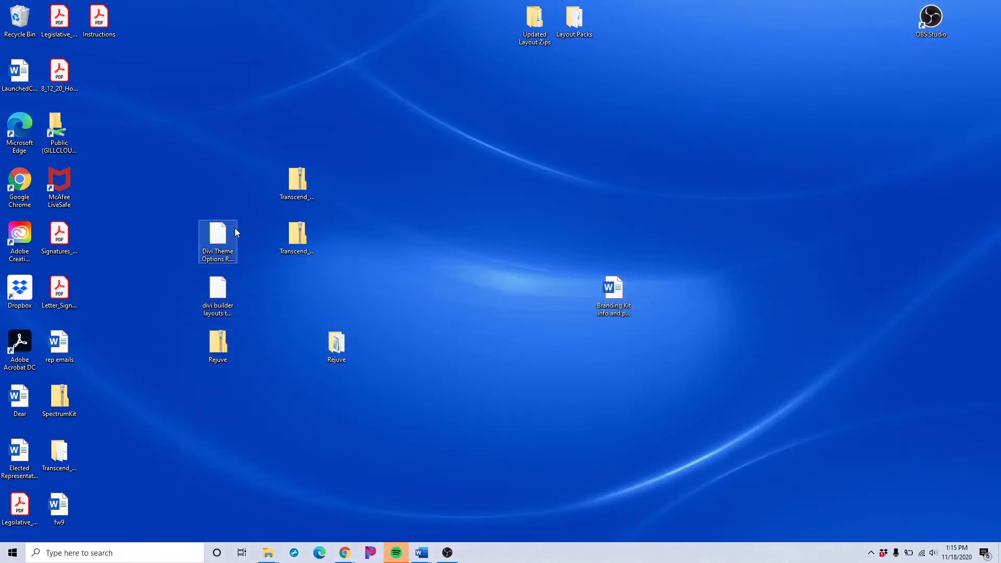
{"action": "right_click", "coordinate": [222, 355]}
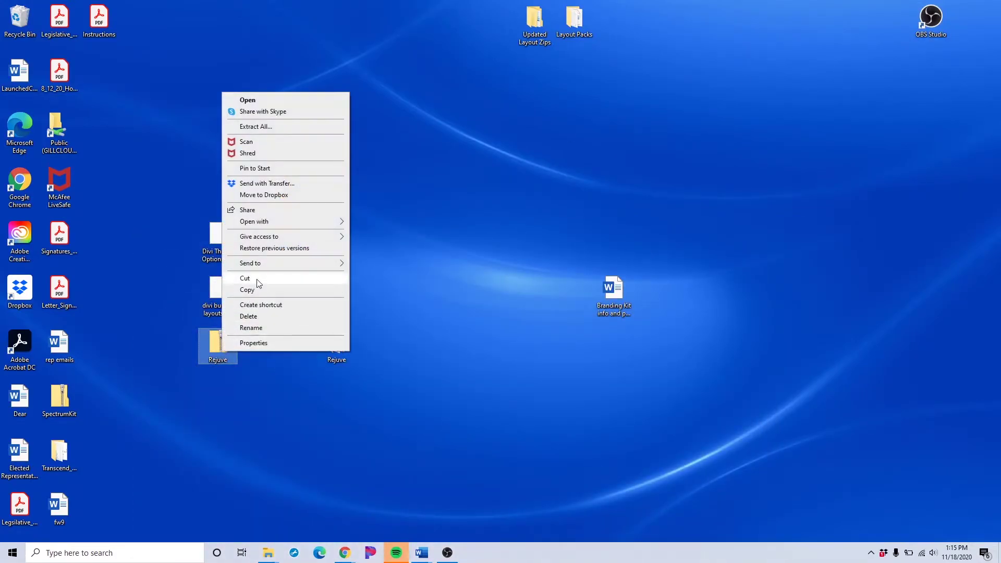
{"action": "mouse_move", "coordinate": [285, 263]}
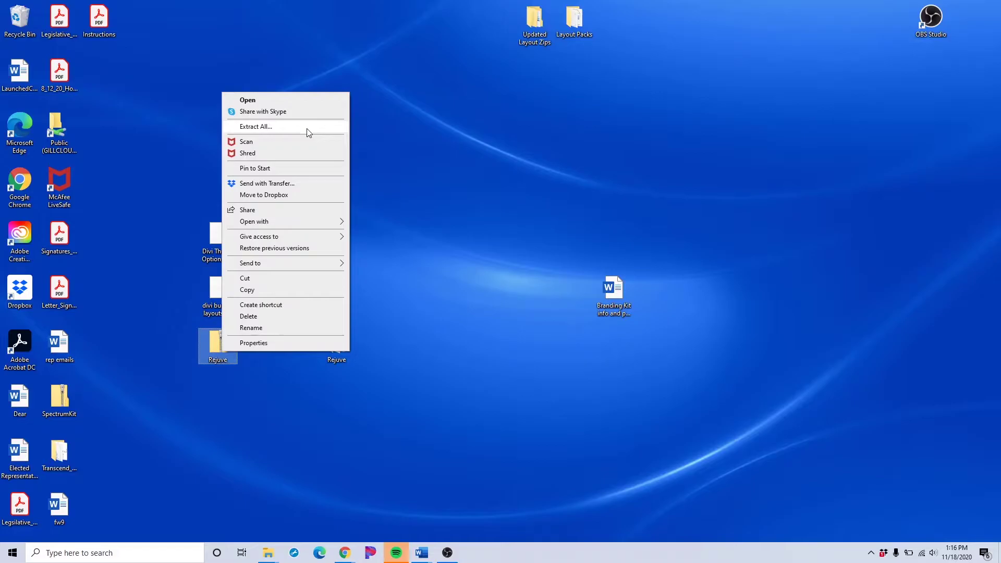
{"action": "left_click", "coordinate": [390, 376]}
{"action": "left_click", "coordinate": [336, 350]}
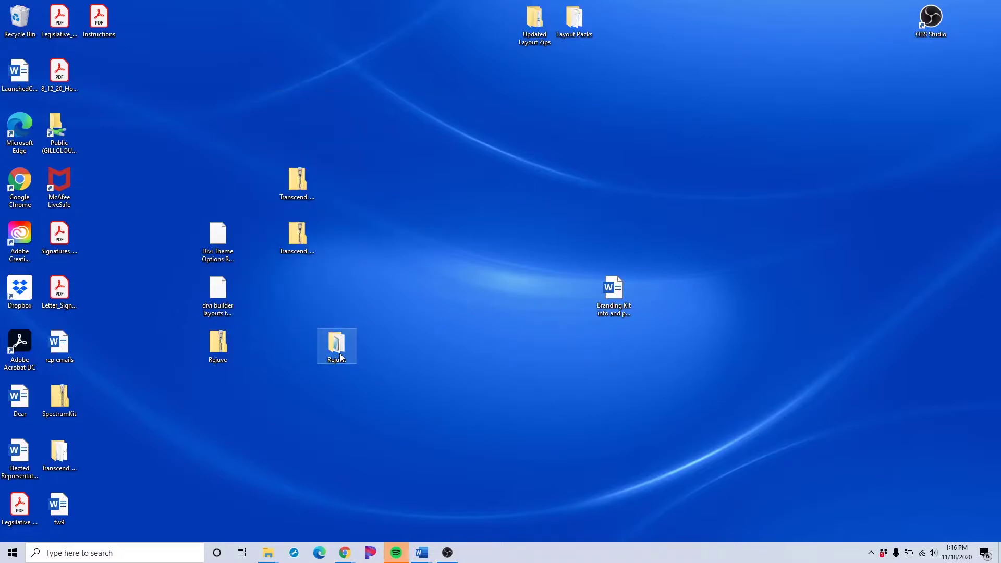
{"action": "double_click", "coordinate": [339, 358]}
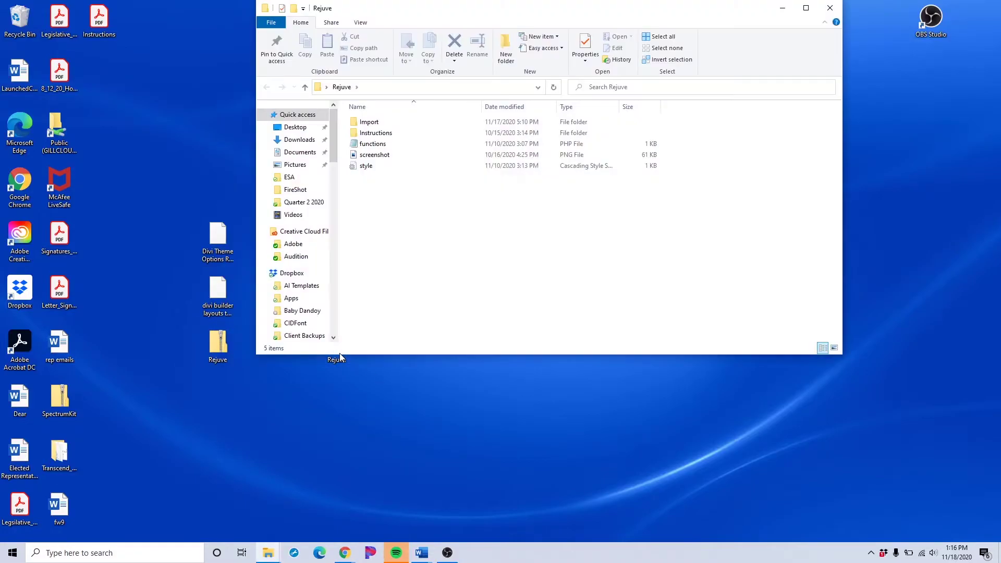
{"action": "left_click", "coordinate": [782, 8]}
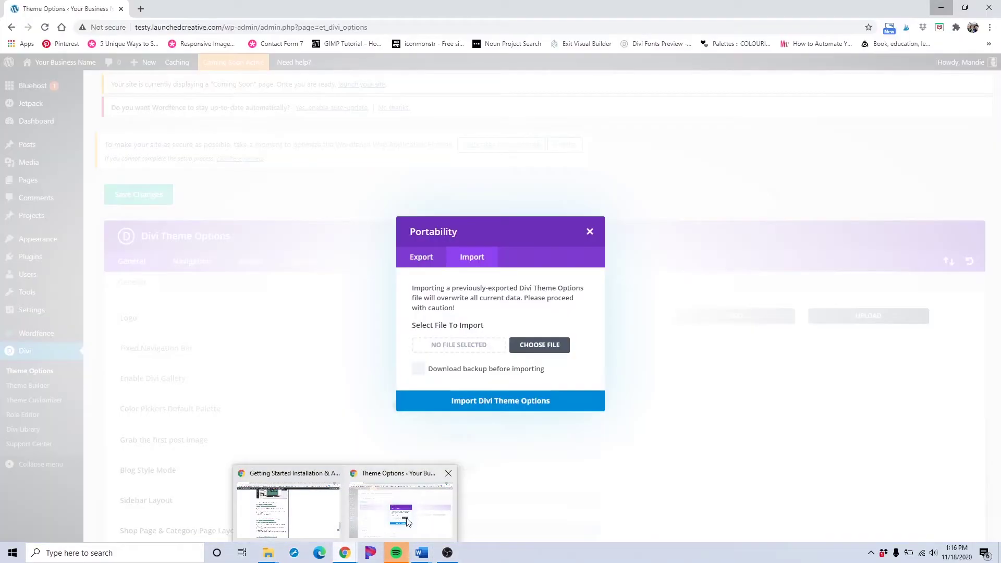
Step: Switch back to the Theme Options browser window and import Divi Theme Options Rejuve.json from the Rejuve folder's Import subfolder
{"action": "left_click", "coordinate": [404, 501]}
{"action": "left_click", "coordinate": [522, 344]}
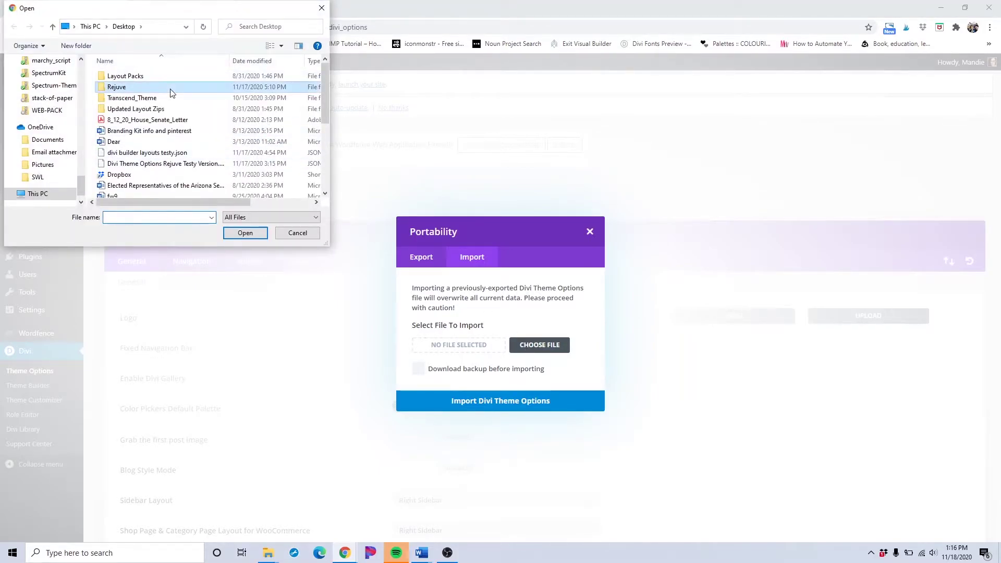
{"action": "double_click", "coordinate": [170, 90]}
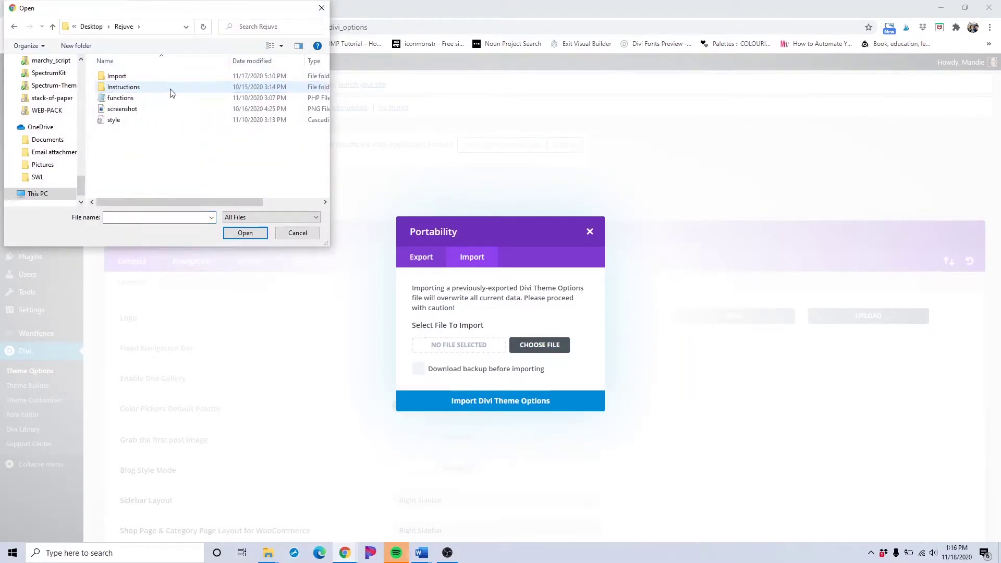
{"action": "double_click", "coordinate": [137, 78]}
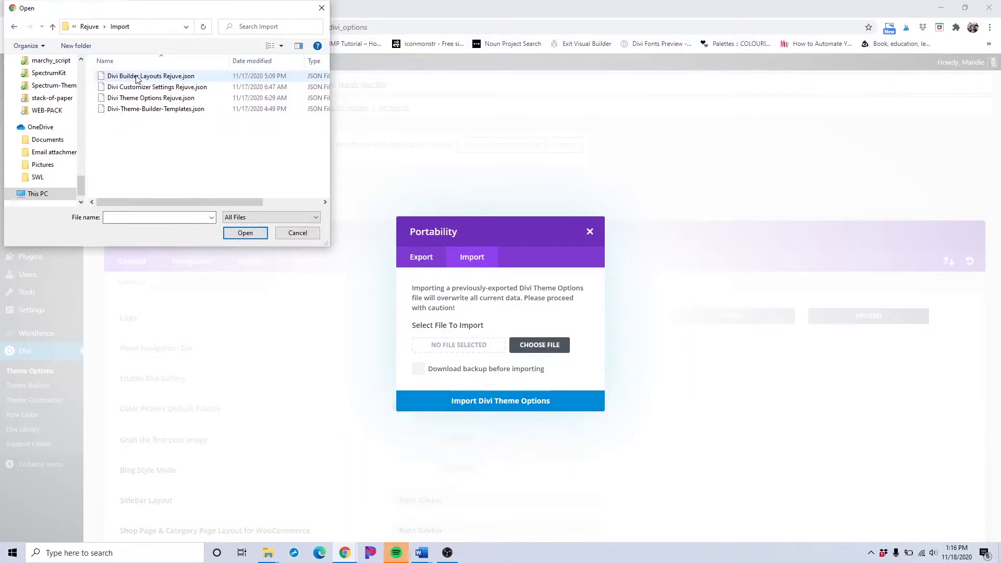
{"action": "left_click", "coordinate": [156, 98]}
{"action": "left_click", "coordinate": [247, 232]}
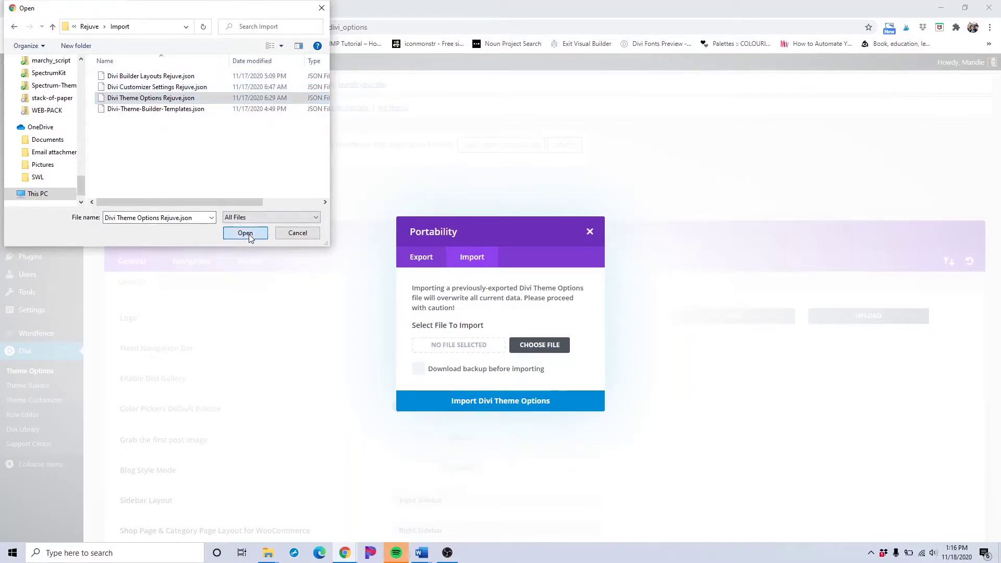
{"action": "left_click", "coordinate": [463, 402]}
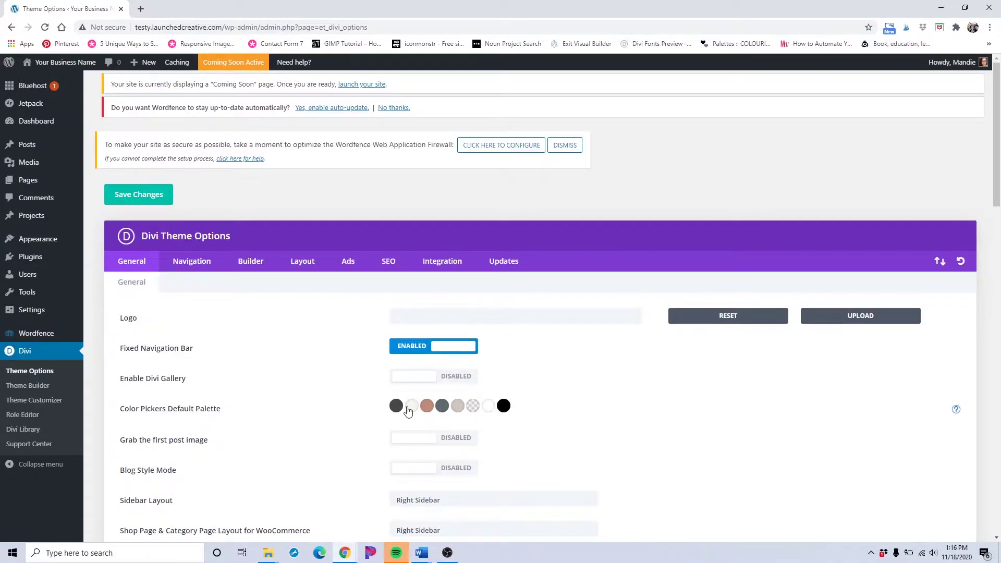
Step: Review the general theme options, from the default color palette through to the Custom CSS area
{"action": "scroll", "coordinate": [408, 411], "scroll_direction": "down", "scroll_amount": 2}
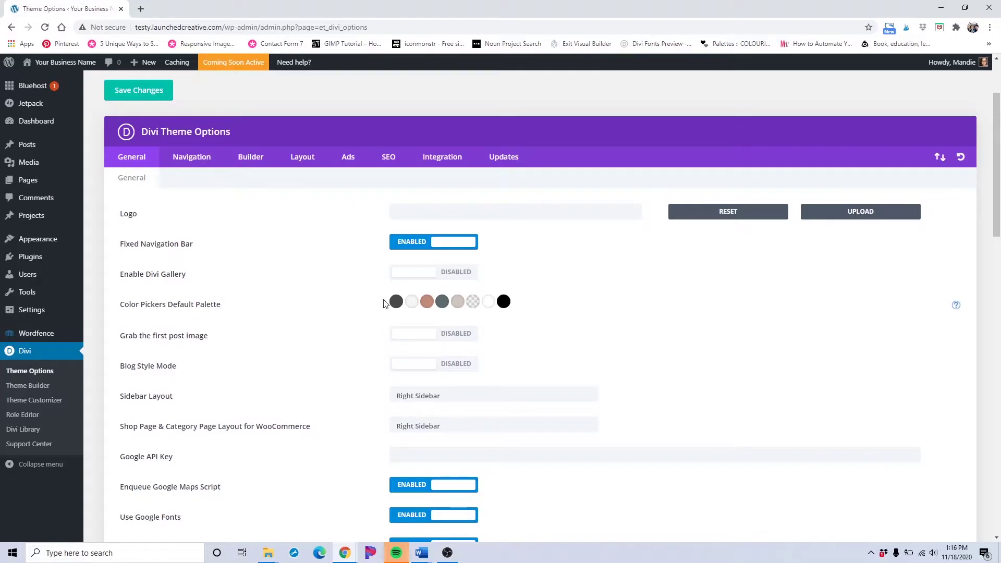
{"action": "scroll", "coordinate": [385, 305], "scroll_direction": "down", "scroll_amount": 8}
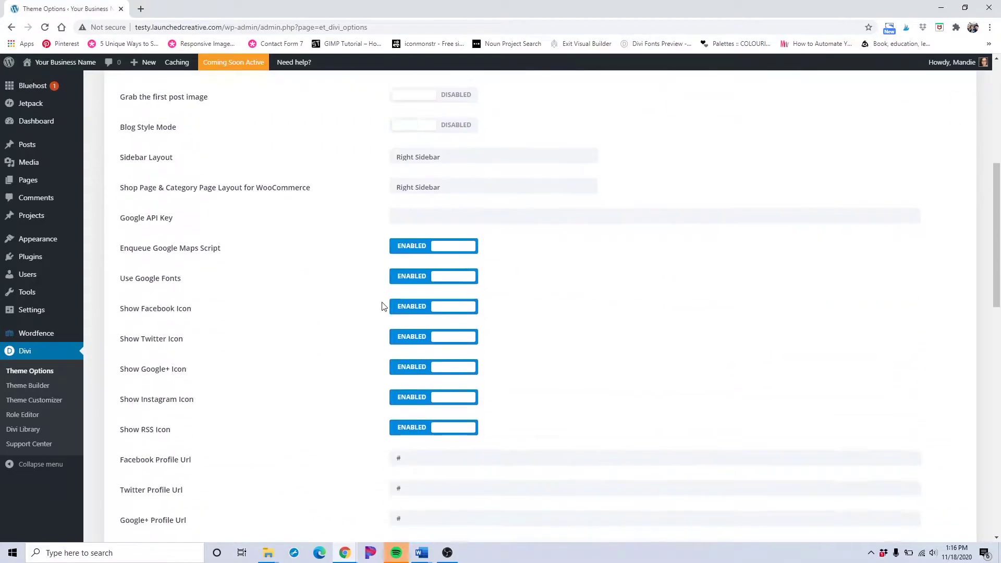
{"action": "scroll", "coordinate": [384, 307], "scroll_direction": "down", "scroll_amount": 11}
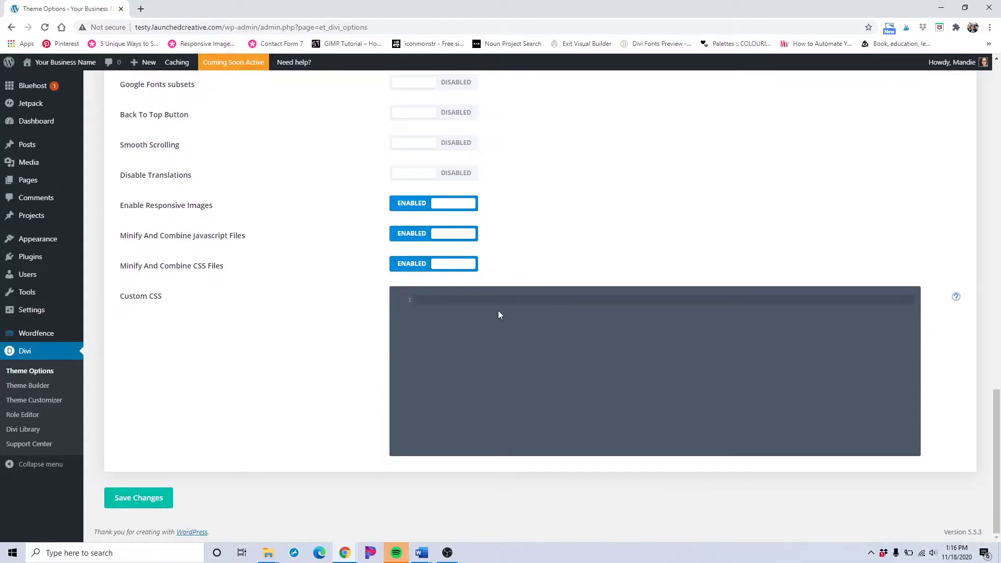
{"action": "scroll", "coordinate": [497, 313], "scroll_direction": "up", "scroll_amount": 20}
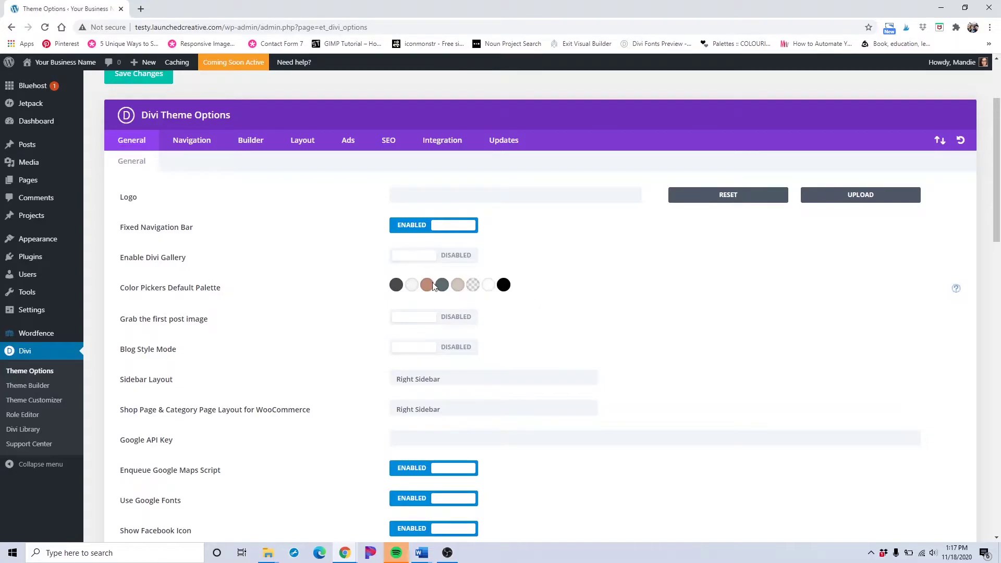
Step: Set the first color of the color pickers' default palette to #32292f
{"action": "left_click", "coordinate": [396, 285]}
{"action": "double_click", "coordinate": [423, 305]}
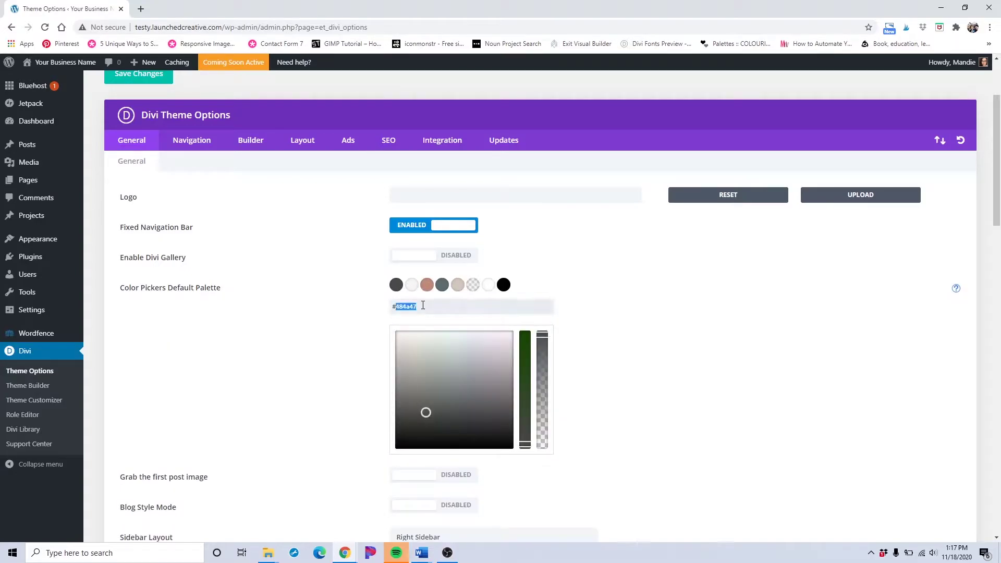
{"action": "type", "text": "3322229"}
{"action": "type", "text": "2f"}
{"action": "double_click", "coordinate": [422, 306]}
{"action": "type", "text": "3"}
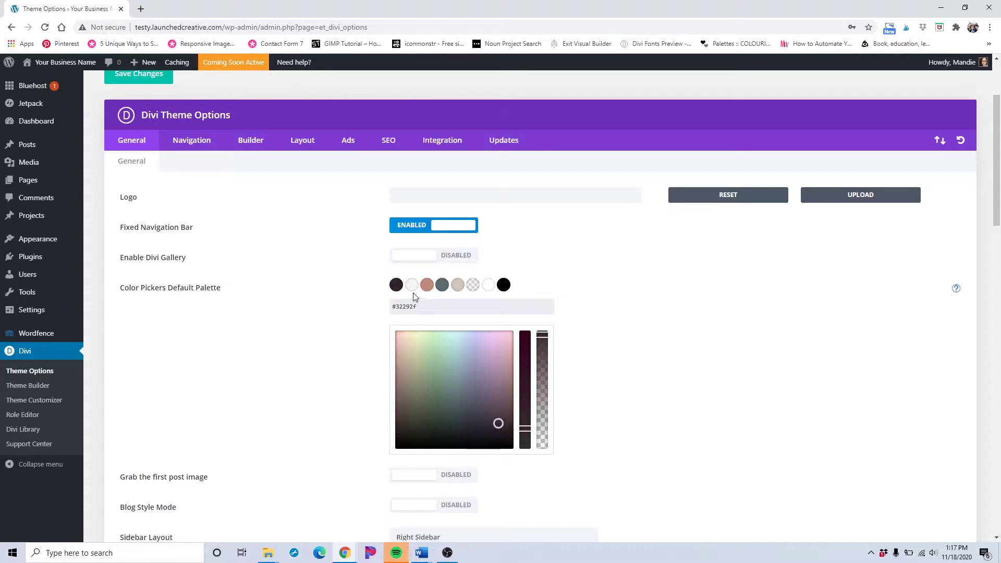
Step: Change the second default palette color to a muted dark purple and the third to #d3c1c3
{"action": "left_click", "coordinate": [412, 287]}
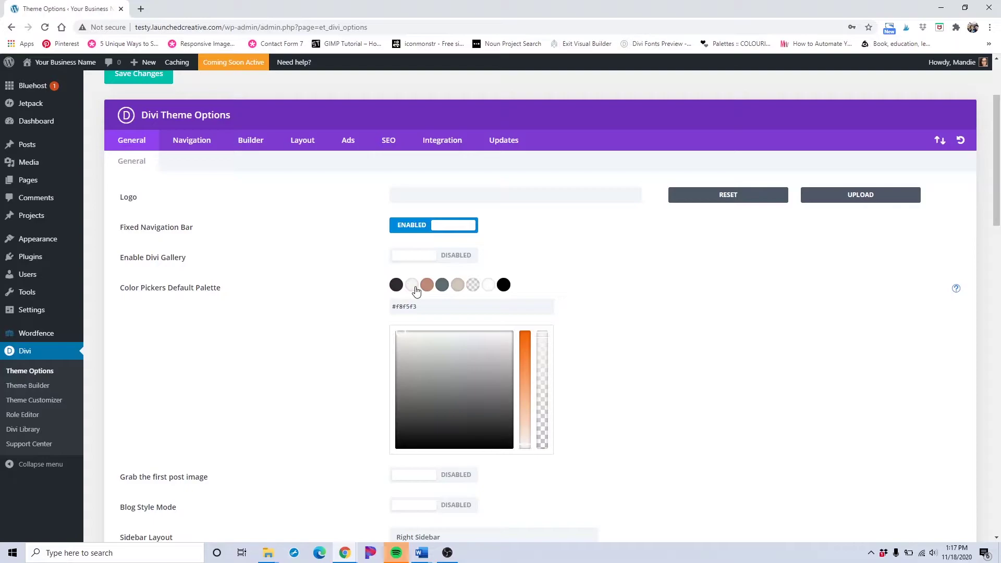
{"action": "left_click", "coordinate": [415, 302]}
{"action": "type", "text": "#557755"}
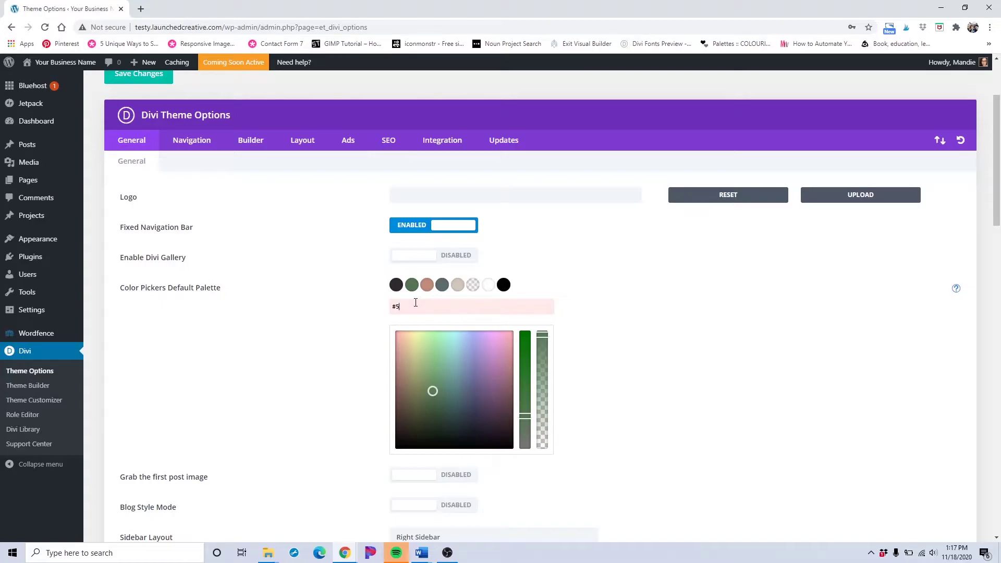
{"action": "left_click", "coordinate": [426, 285]}
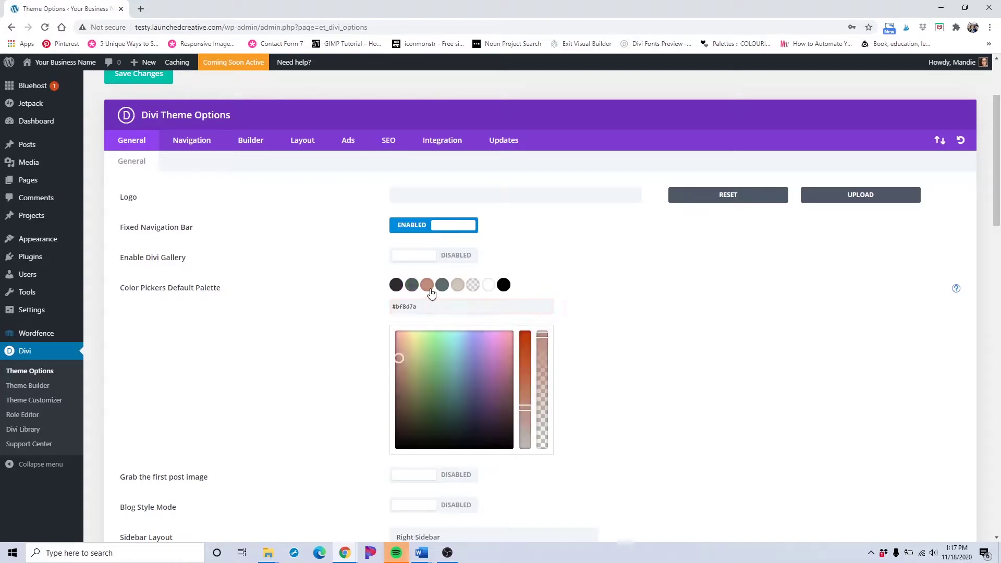
{"action": "double_click", "coordinate": [421, 308]}
{"action": "type", "text": "d3c1"}
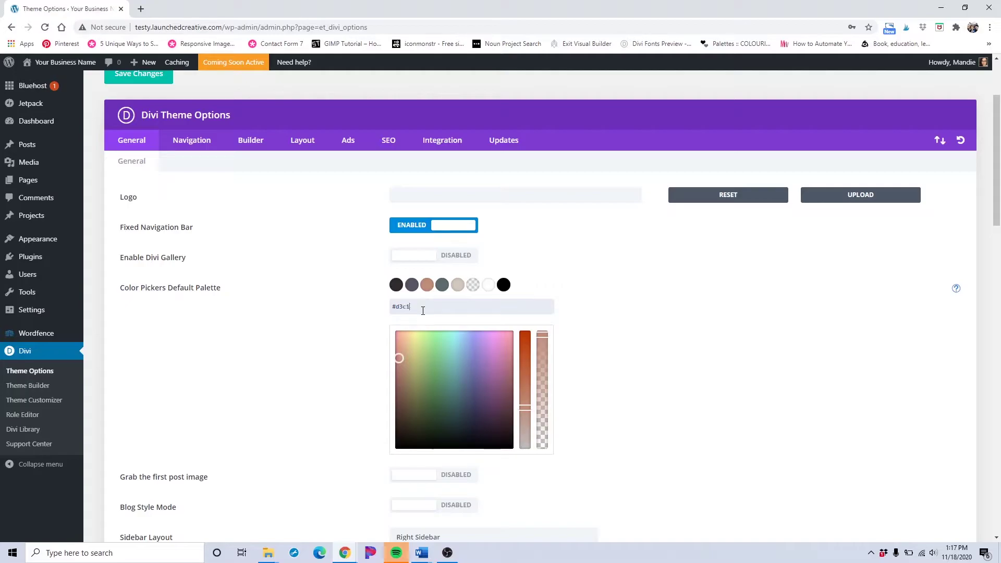
{"action": "type", "text": "c3"}
Step: Set the fourth default palette color to #d4afb9 and the fifth to #eaeaea
{"action": "left_click", "coordinate": [442, 286]}
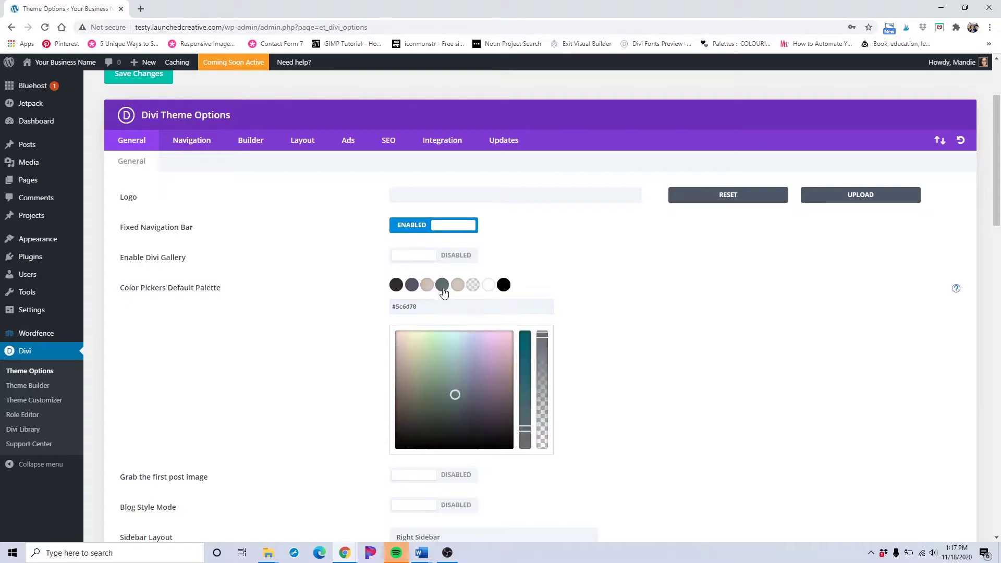
{"action": "double_click", "coordinate": [434, 304]}
{"action": "type", "text": "d4afb9"}
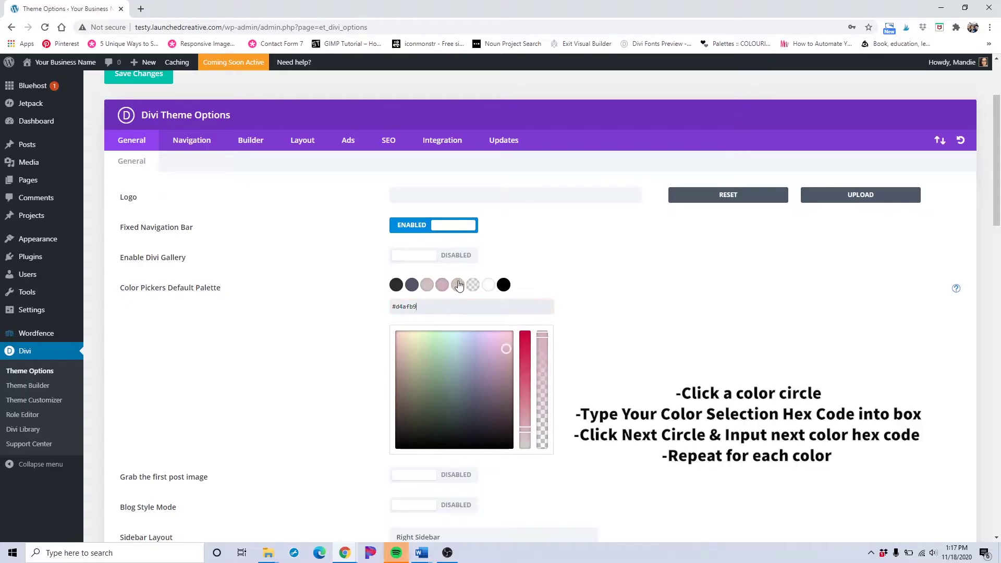
{"action": "left_click", "coordinate": [457, 285]}
{"action": "double_click", "coordinate": [443, 307]}
{"action": "type", "text": "eaeaea"}
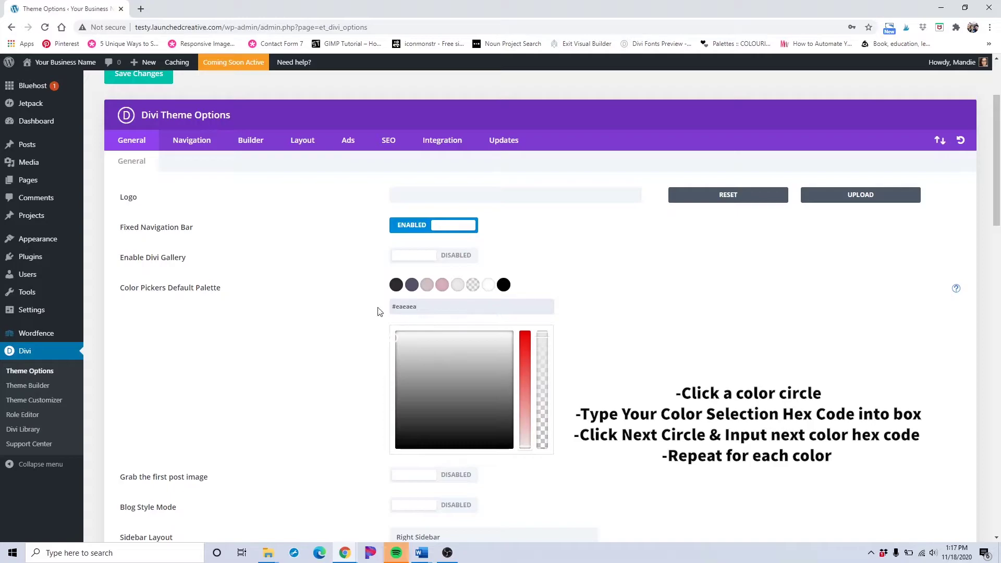
Step: Set the sixth default palette color to #eaeaea and reduce its opacity to about 0.24
{"action": "left_click", "coordinate": [473, 287]}
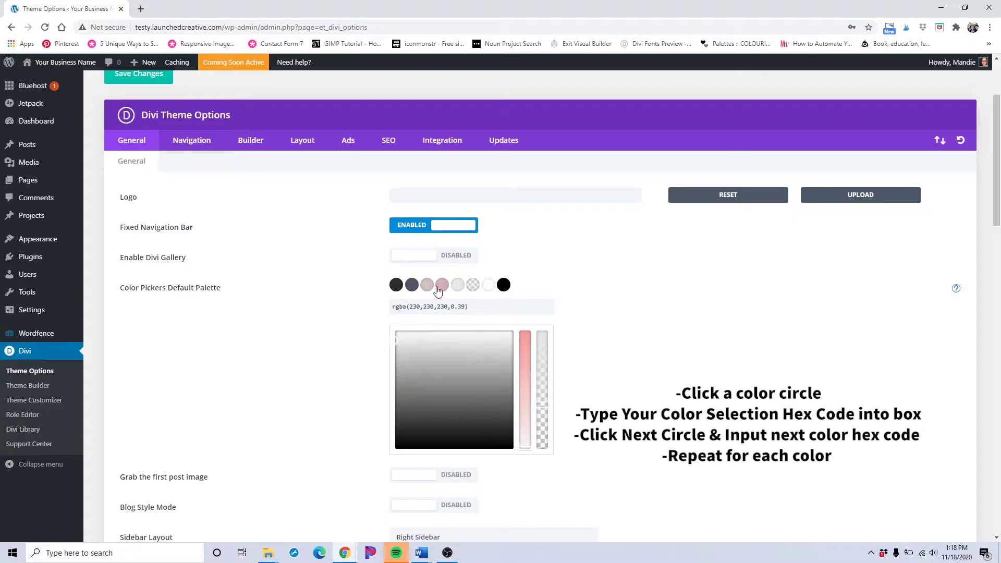
{"action": "left_click", "coordinate": [458, 288]}
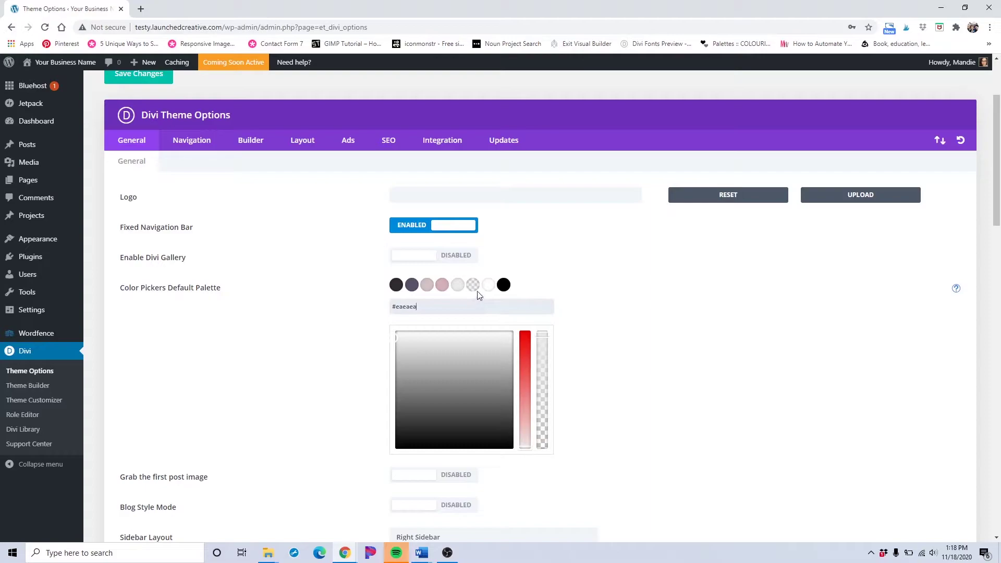
{"action": "left_click", "coordinate": [472, 286]}
{"action": "triple_click", "coordinate": [427, 305]}
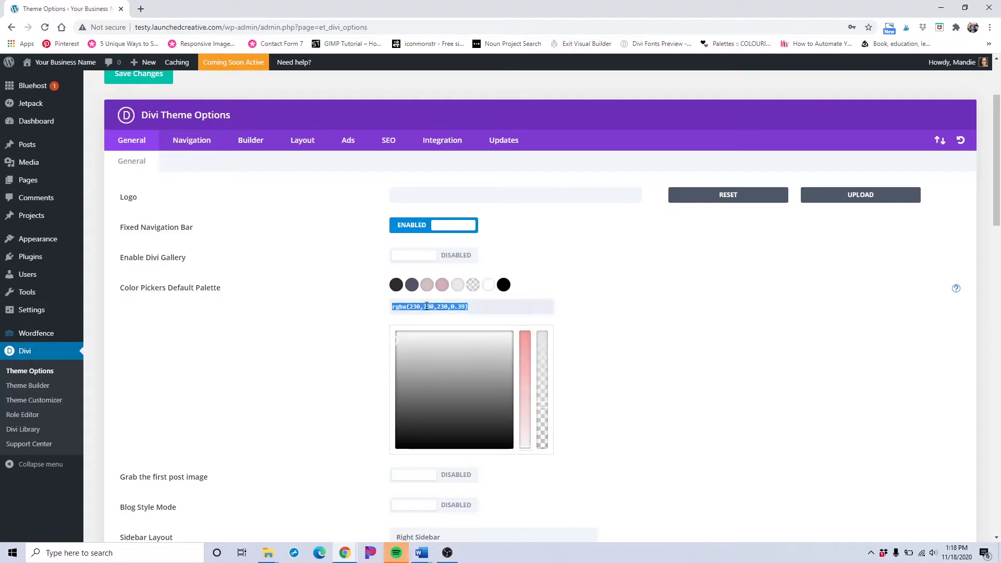
{"action": "type", "text": "eaeaea"}
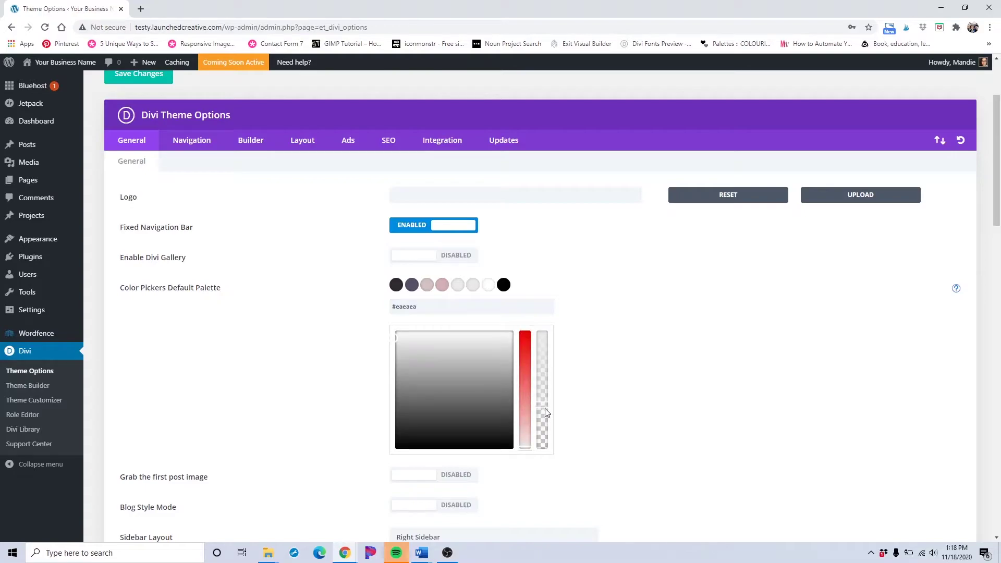
{"action": "left_click_drag", "start_coordinate": [543, 405], "coordinate": [546, 430]}
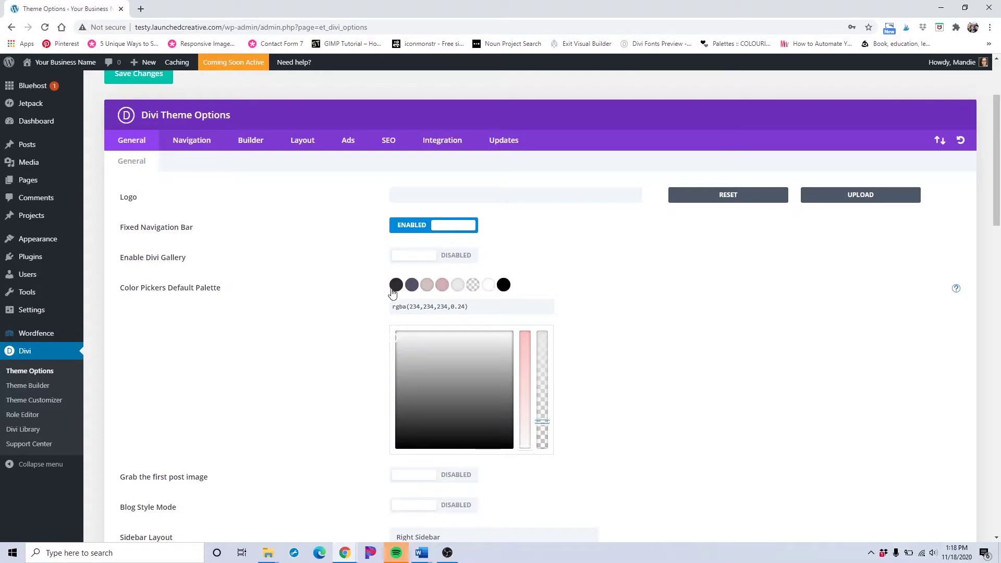
Step: Check the white palette swatch and save the theme options with the new default palette
{"action": "left_click", "coordinate": [488, 286]}
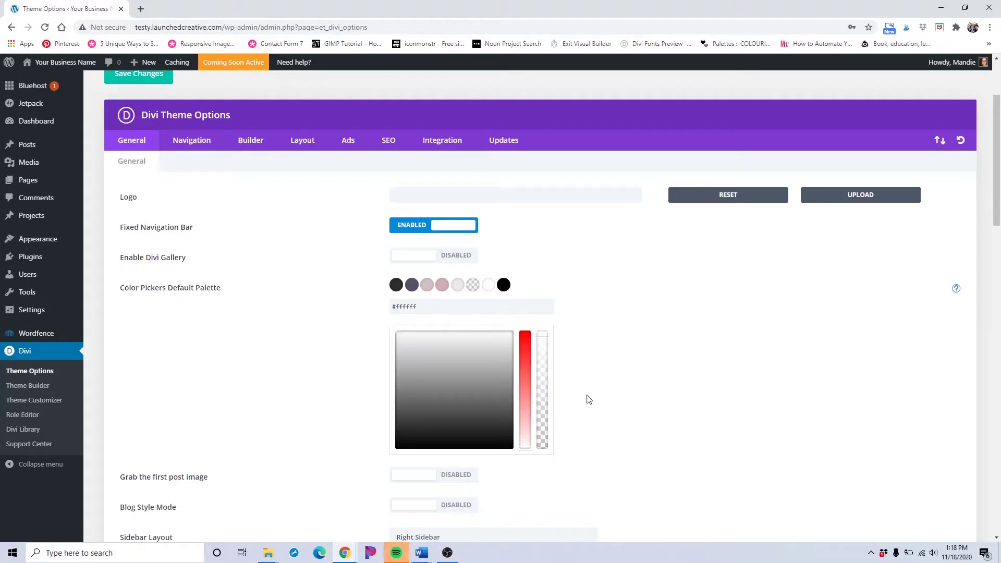
{"action": "scroll", "coordinate": [589, 399], "scroll_direction": "down", "scroll_amount": 20}
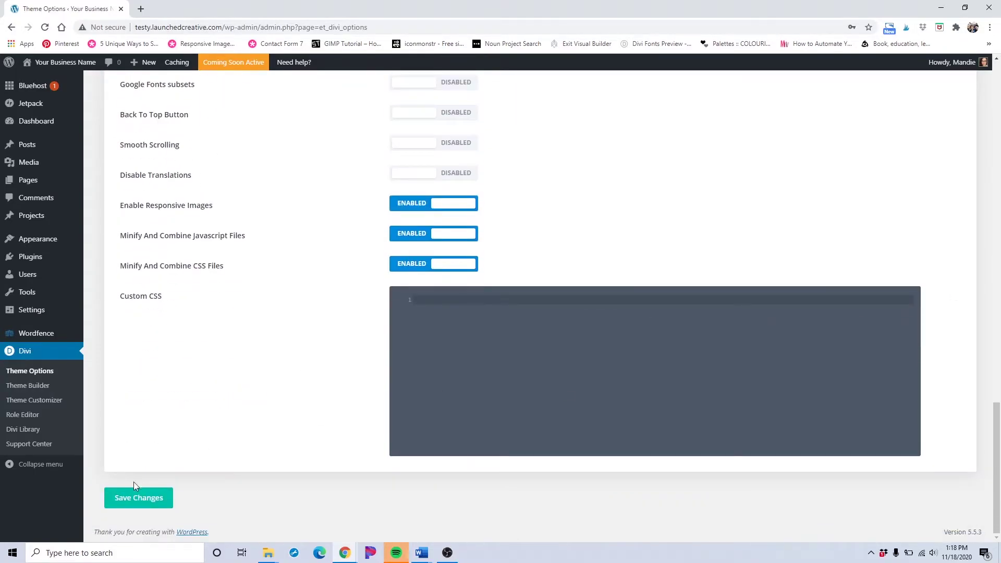
{"action": "left_click", "coordinate": [140, 500]}
{"action": "scroll", "coordinate": [255, 452], "scroll_direction": "up", "scroll_amount": 10}
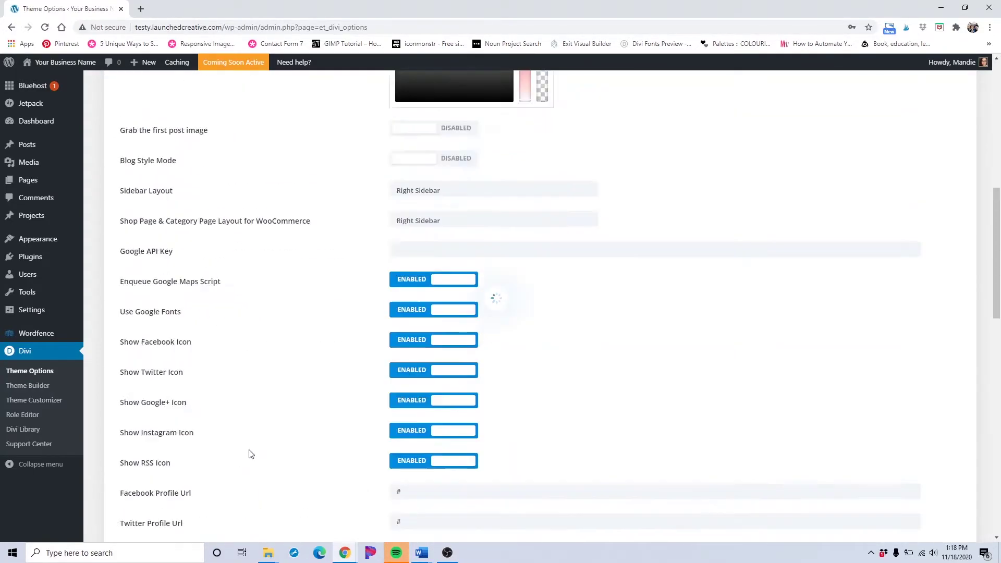
{"action": "scroll", "coordinate": [255, 451], "scroll_direction": "up", "scroll_amount": 6}
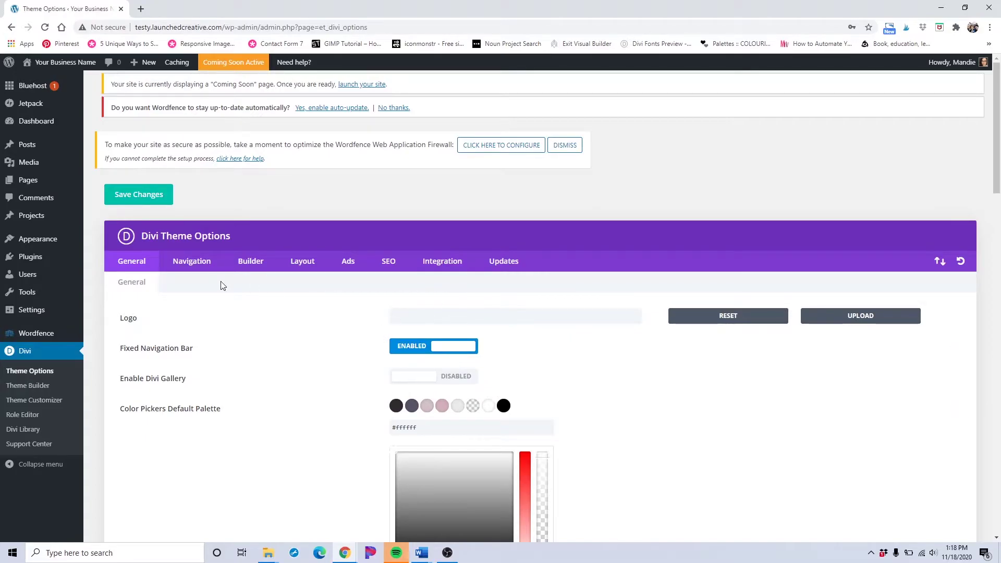
Step: Review the Navigation, Builder, Updates and Integration sections of the theme options, then return to the General section
{"action": "left_click", "coordinate": [198, 264]}
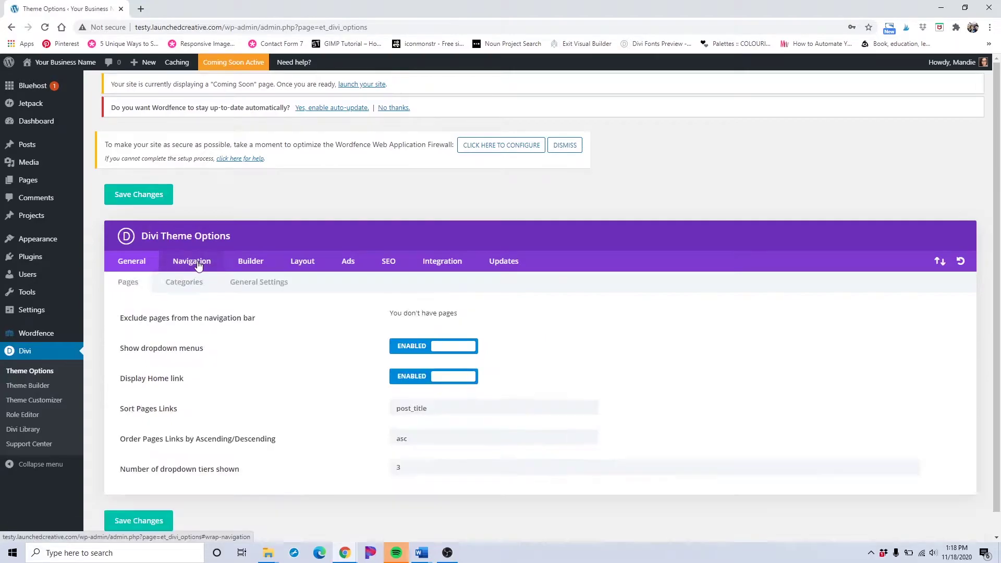
{"action": "scroll", "coordinate": [260, 307], "scroll_direction": "down", "scroll_amount": 1}
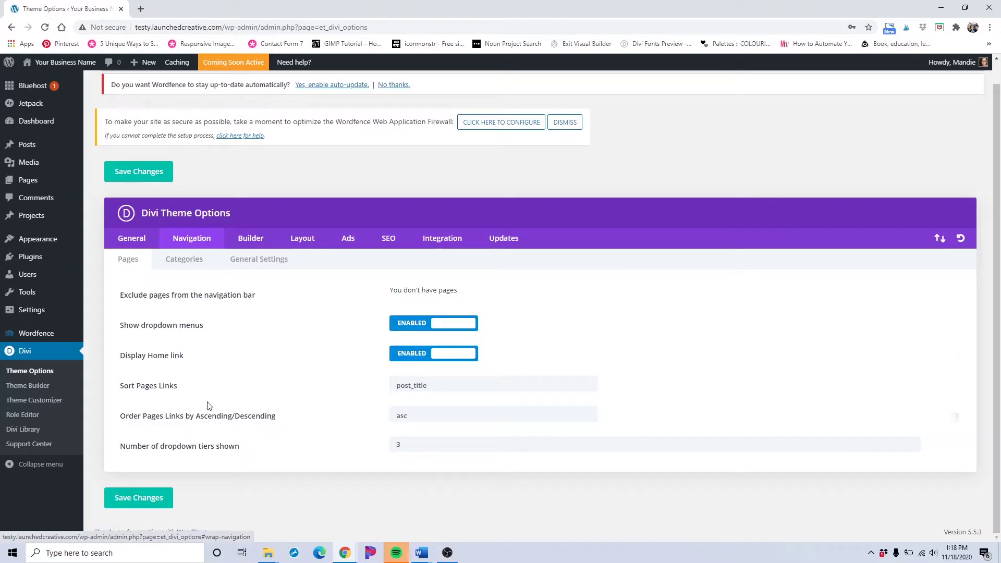
{"action": "left_click", "coordinate": [257, 236]}
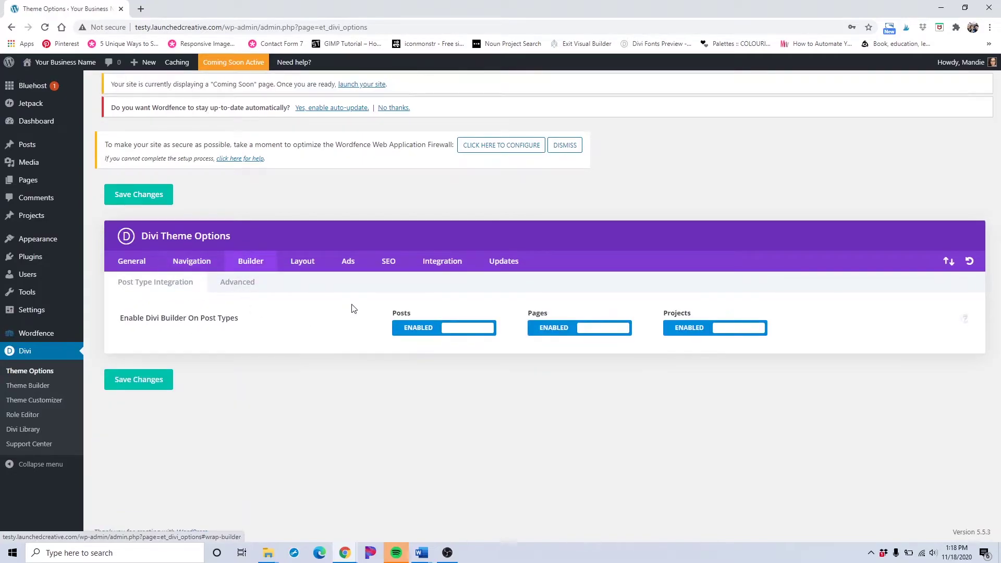
{"action": "left_click", "coordinate": [490, 263]}
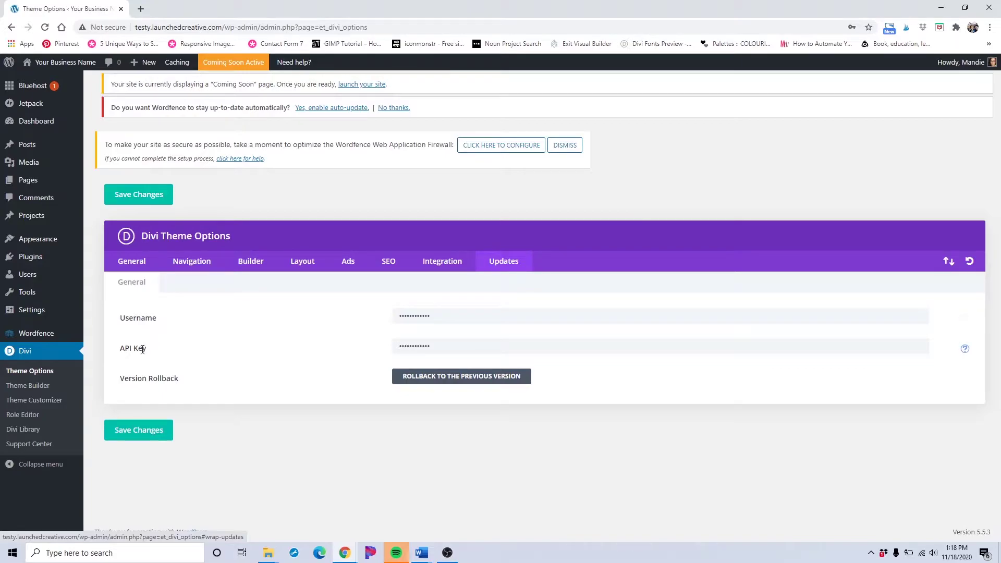
{"action": "left_click", "coordinate": [447, 268]}
{"action": "scroll", "coordinate": [324, 318], "scroll_direction": "down", "scroll_amount": 4}
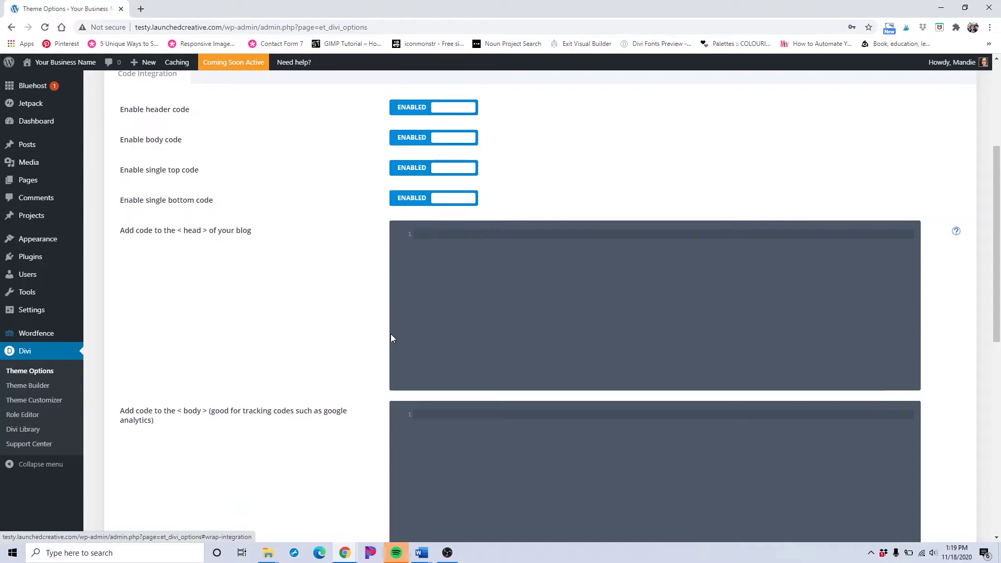
{"action": "scroll", "coordinate": [342, 324], "scroll_direction": "up", "scroll_amount": 4}
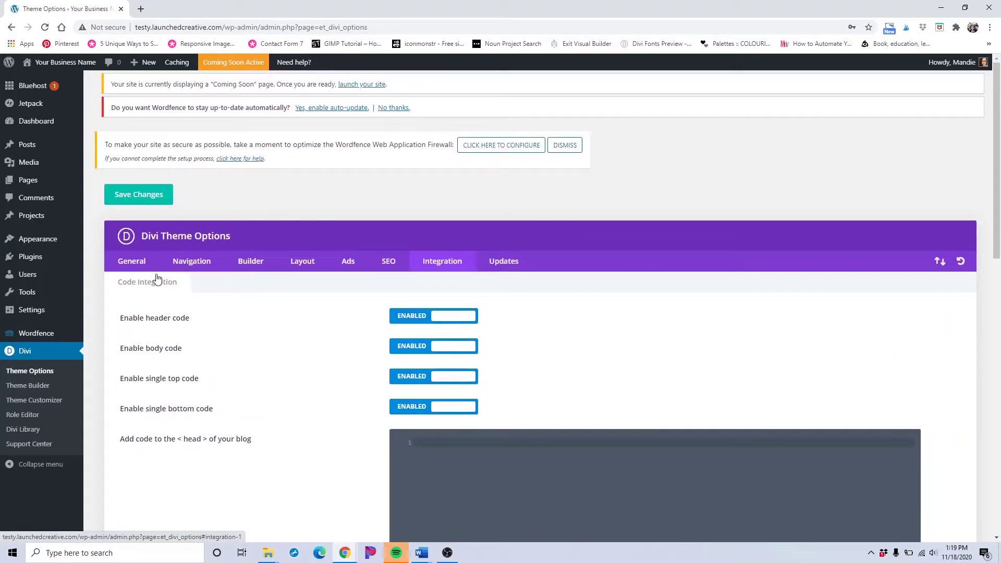
{"action": "left_click", "coordinate": [140, 262]}
Step: Open the Theme Customizer and import Divi Customizer Settings Rejuve.json from the Rejuve folder's Import subfolder
{"action": "mouse_move", "coordinate": [14, 338]}
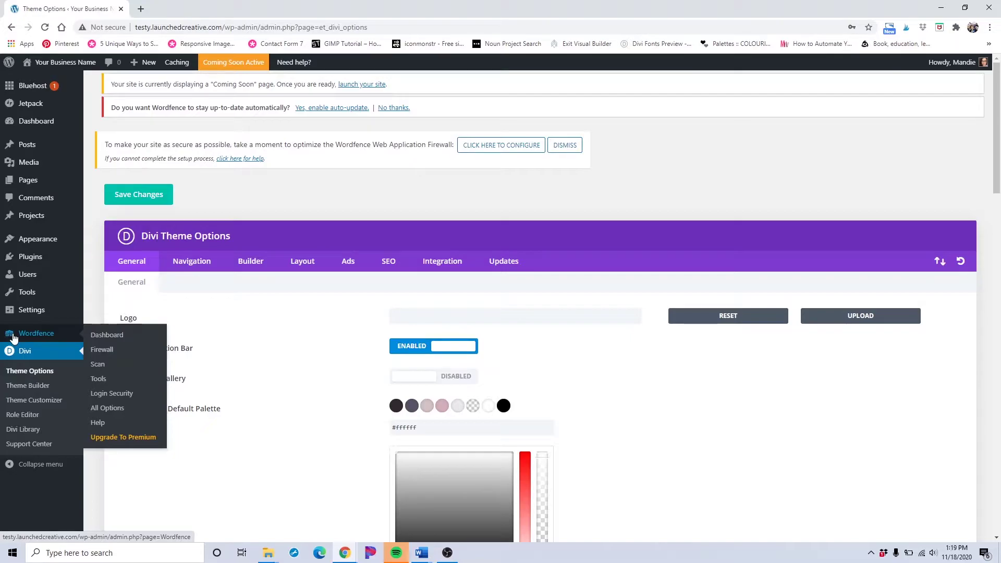
{"action": "left_click", "coordinate": [56, 402]}
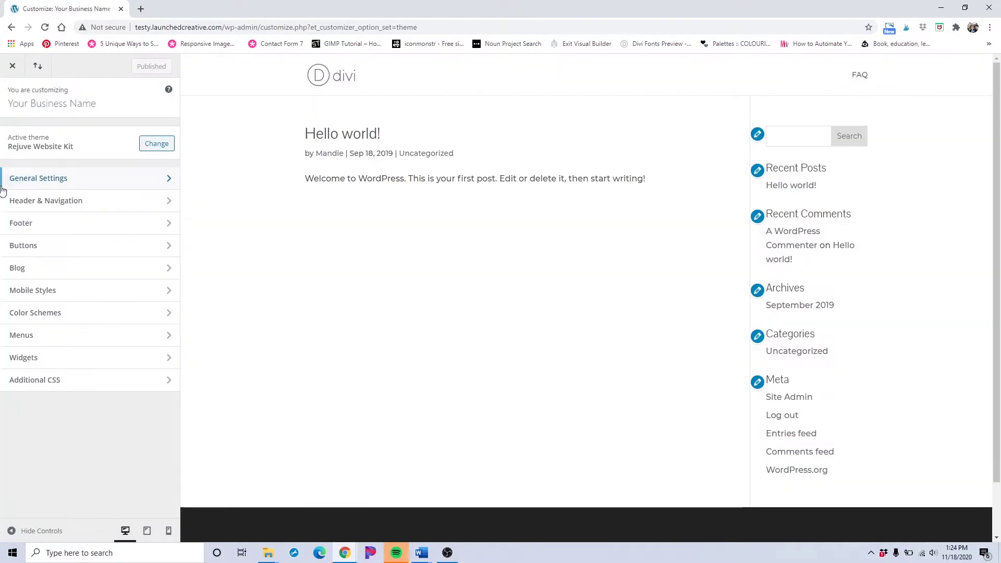
{"action": "left_click", "coordinate": [42, 69]}
{"action": "left_click", "coordinate": [470, 254]}
{"action": "left_click", "coordinate": [528, 342]}
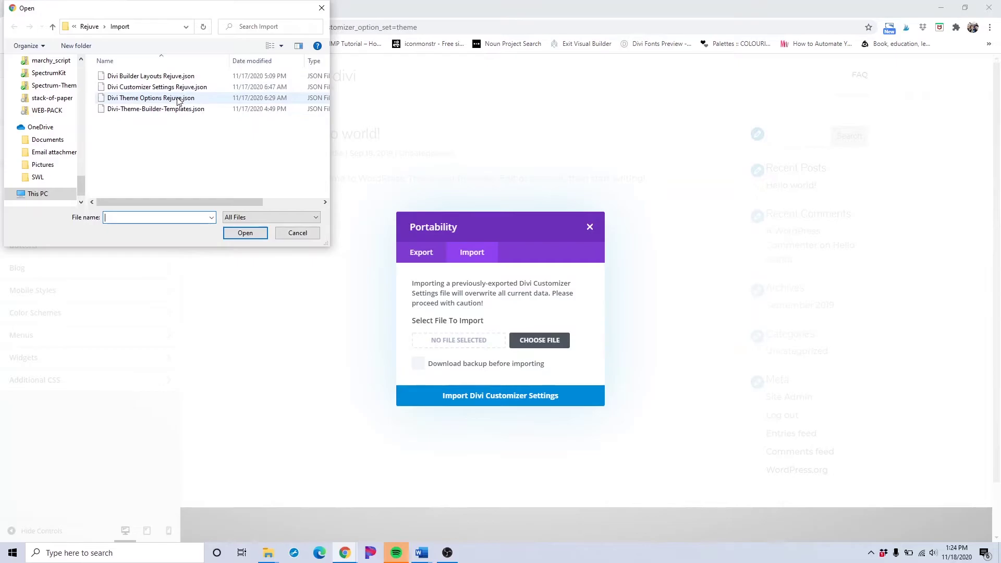
{"action": "left_click", "coordinate": [179, 87]}
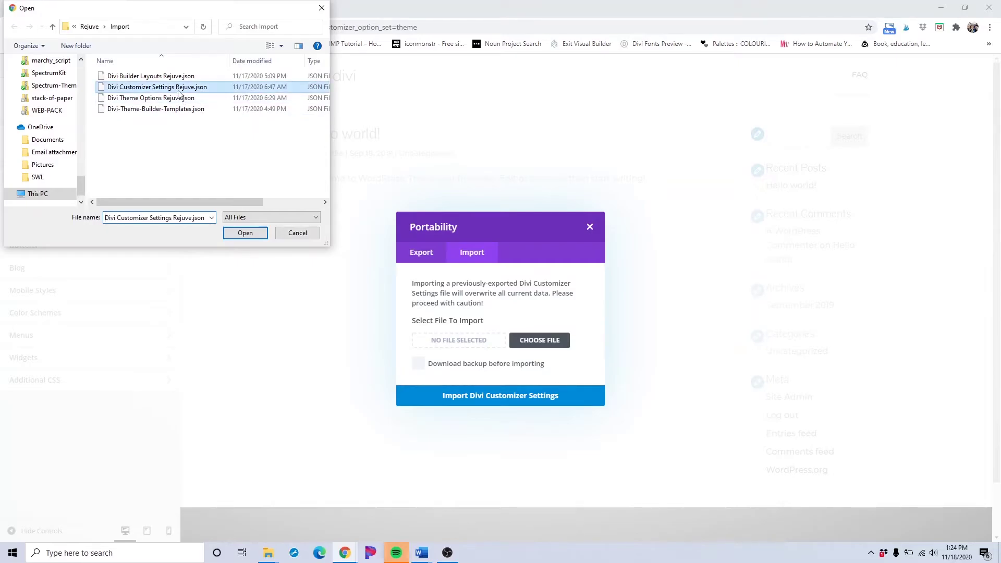
{"action": "left_click", "coordinate": [259, 239]}
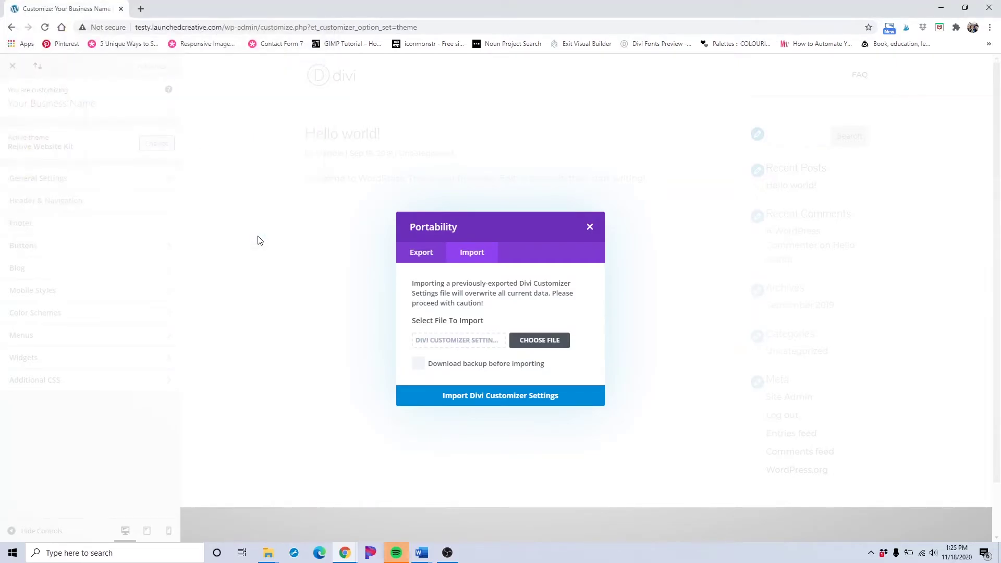
{"action": "left_click", "coordinate": [500, 402]}
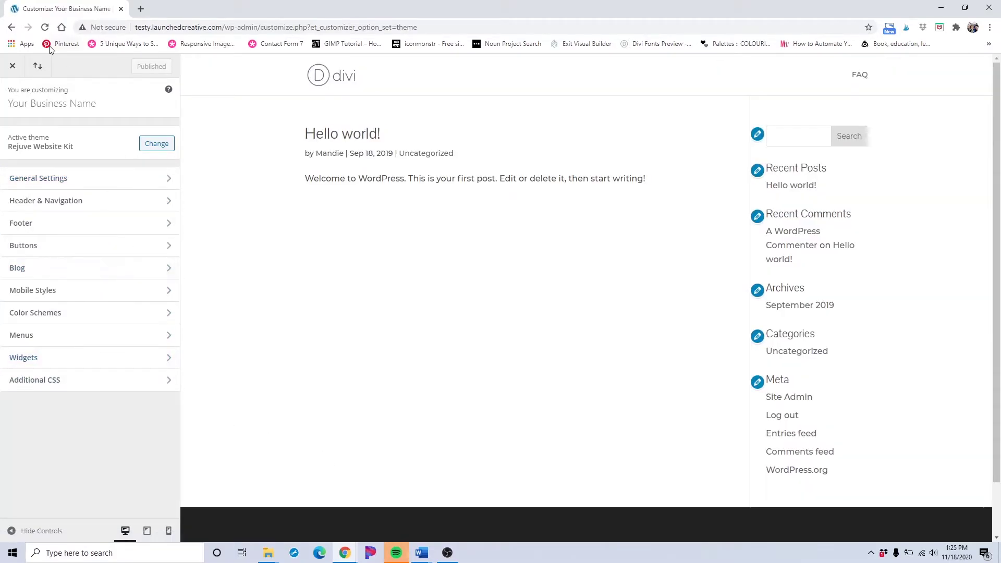
Step: Examine the customizer's Header & Navigation sections and the Typography options under General Settings
{"action": "left_click", "coordinate": [91, 205]}
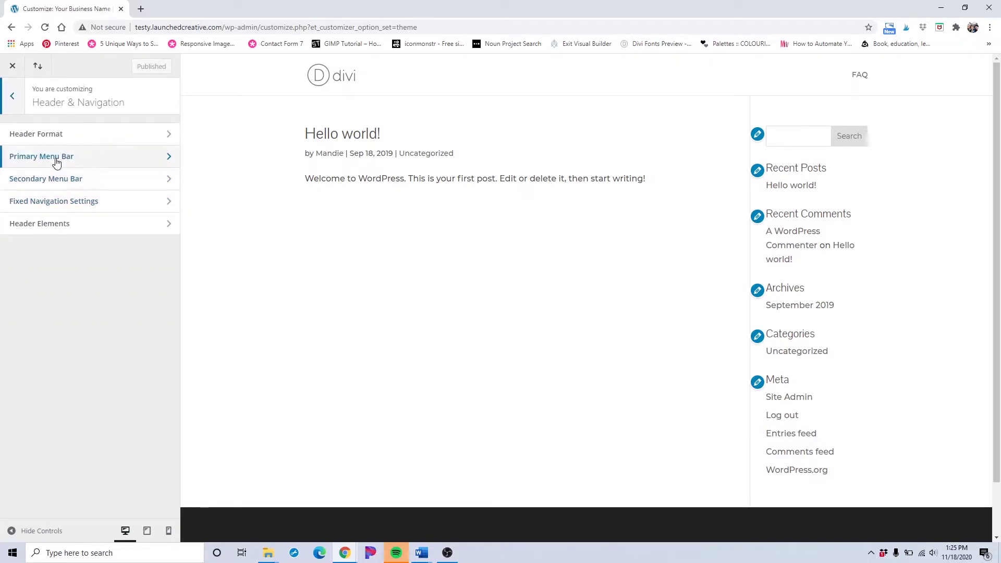
{"action": "left_click", "coordinate": [13, 97]}
{"action": "left_click", "coordinate": [44, 179]}
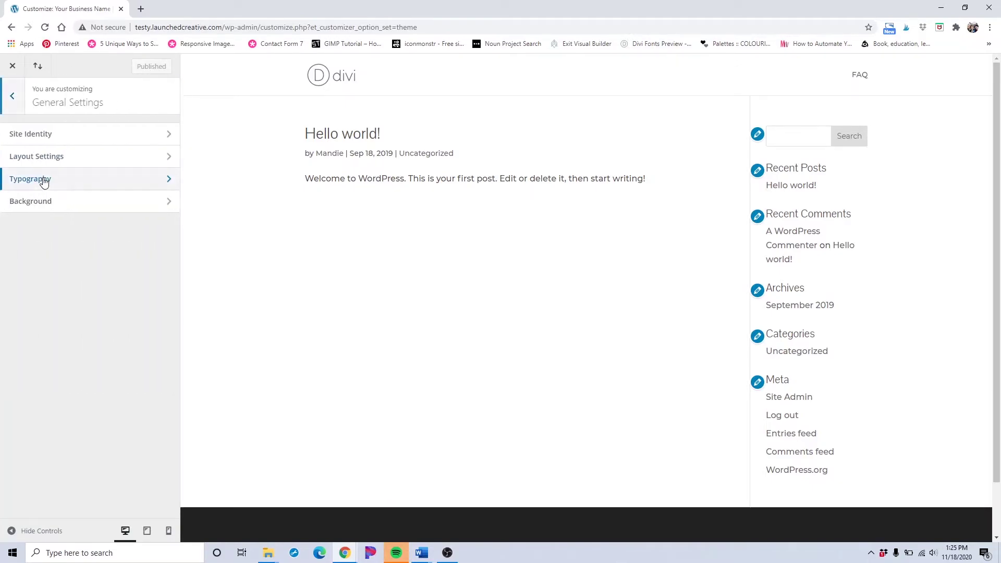
{"action": "left_click", "coordinate": [44, 180]}
{"action": "scroll", "coordinate": [97, 513], "scroll_direction": "down", "scroll_amount": 1}
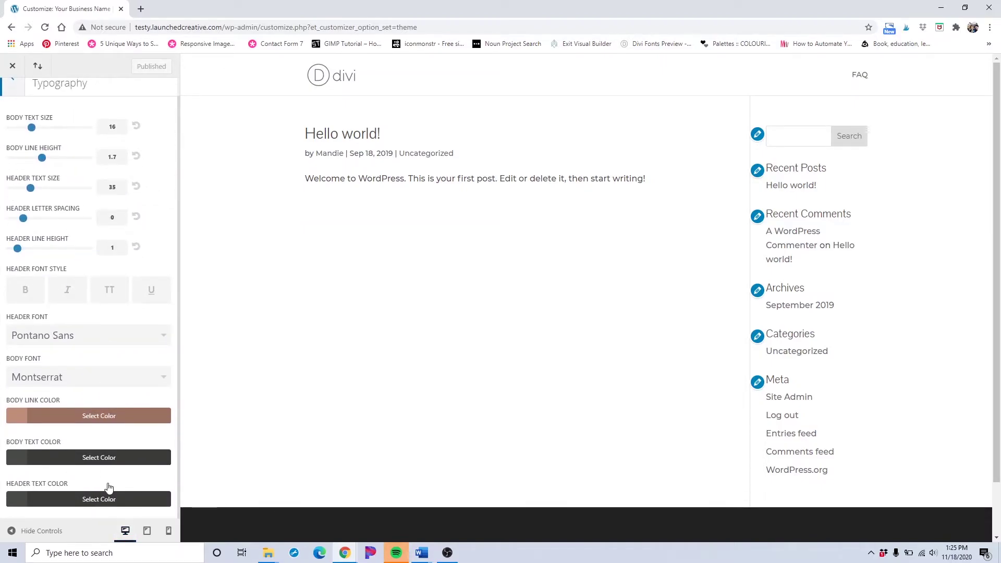
{"action": "scroll", "coordinate": [149, 406], "scroll_direction": "up", "scroll_amount": 1}
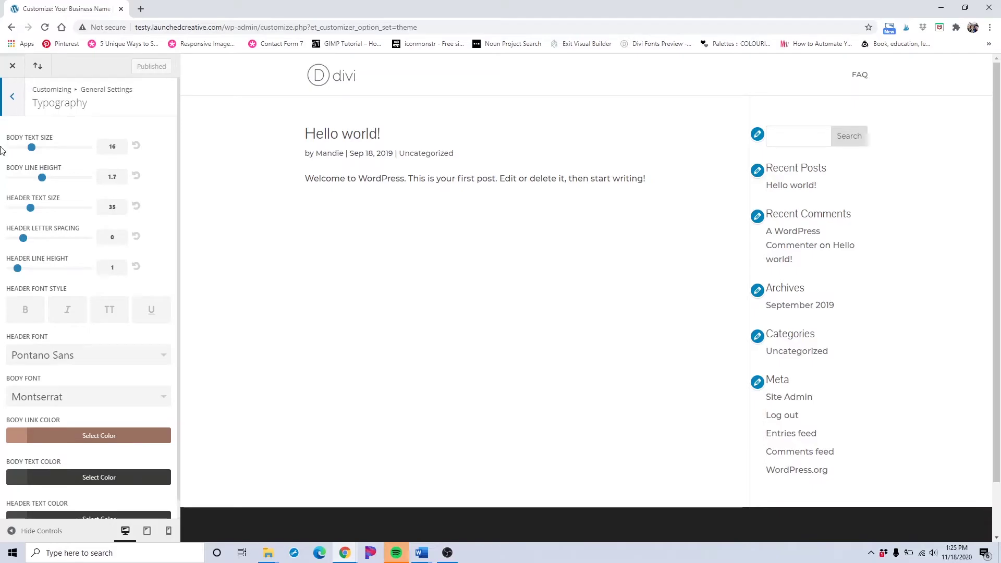
{"action": "left_click", "coordinate": [18, 104]}
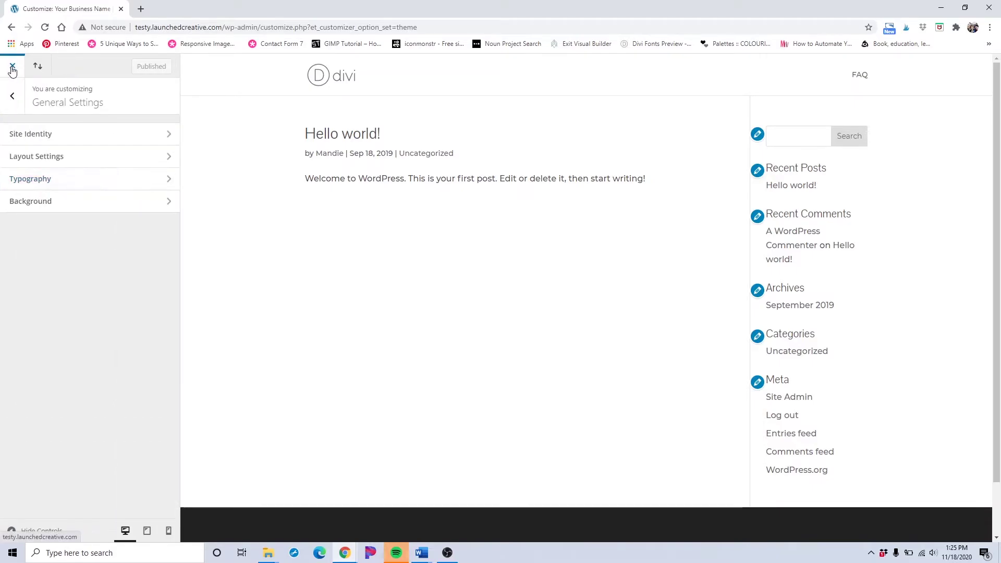
Step: Leave the Theme Customizer, return to the WordPress dashboard and open the Divi Theme Builder
{"action": "left_click", "coordinate": [12, 68]}
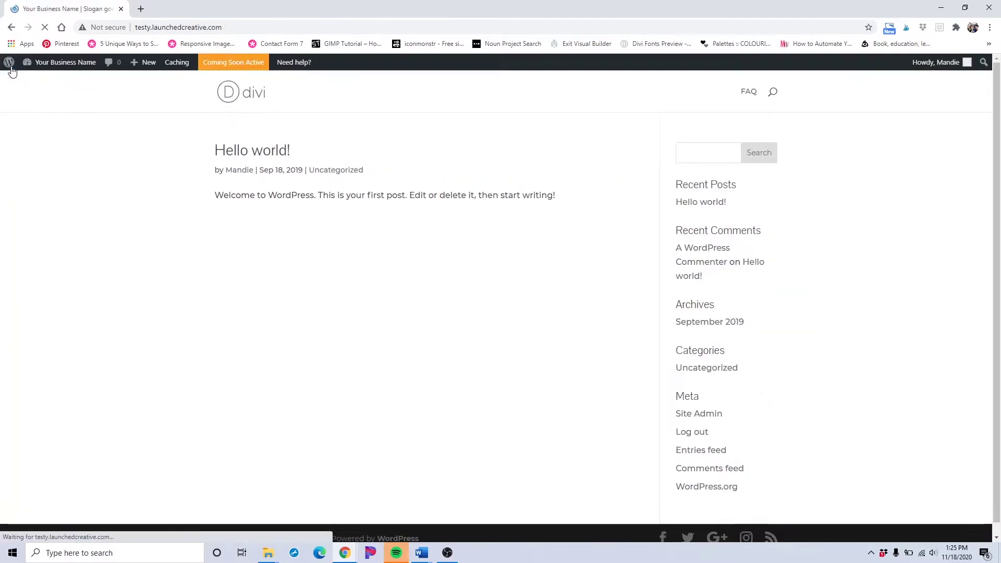
{"action": "mouse_move", "coordinate": [33, 62]}
{"action": "left_click", "coordinate": [35, 80]}
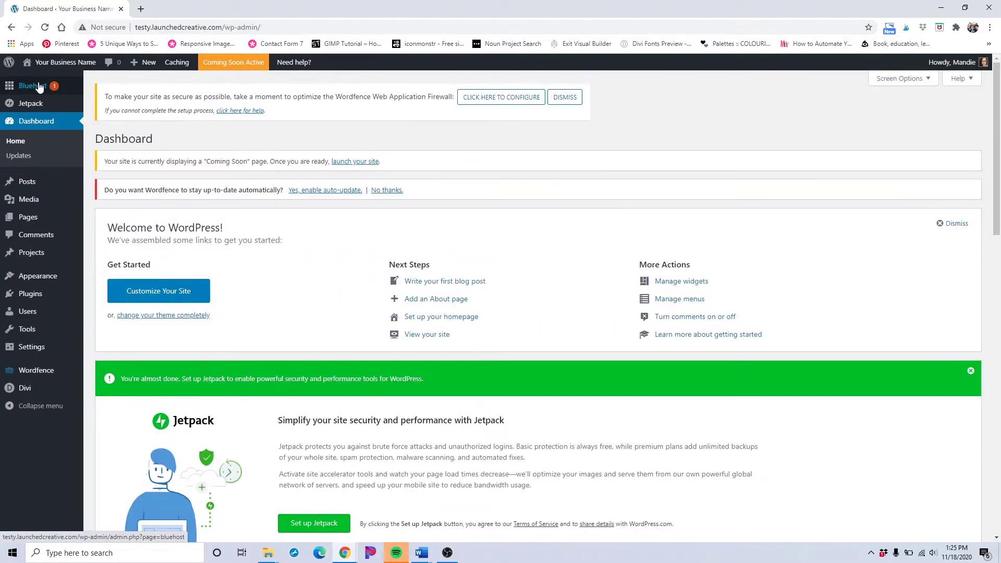
{"action": "mouse_move", "coordinate": [29, 387]}
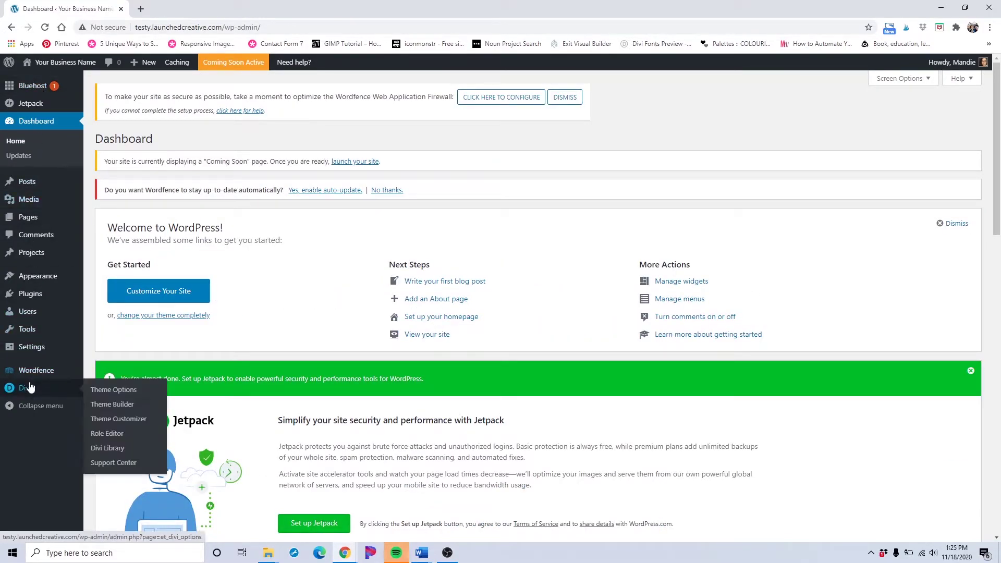
{"action": "left_click", "coordinate": [95, 406]}
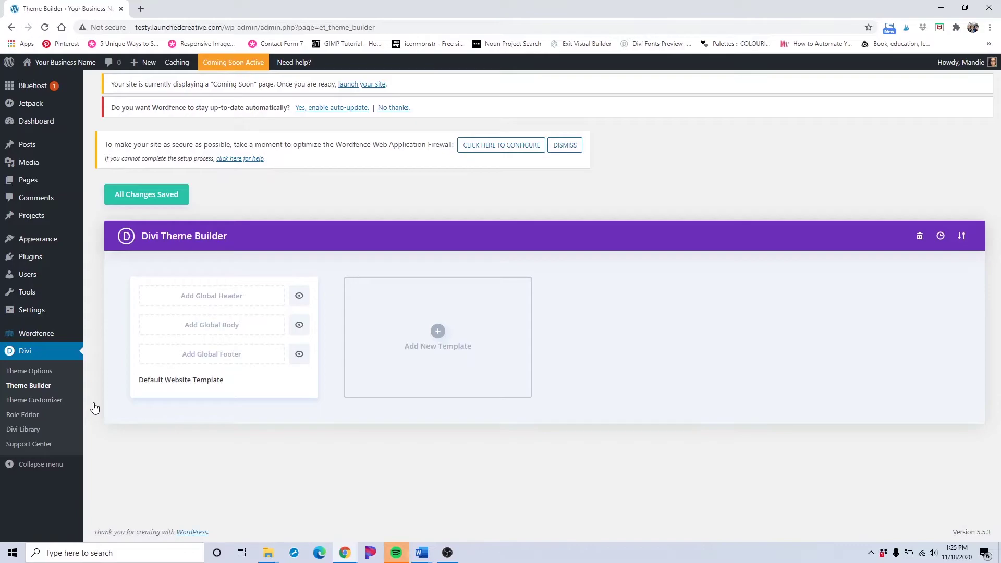
Step: Import Divi-Theme-Builder-Templates.json with presets, overriding the default website template and existing assignments, and save the Theme Builder changes
{"action": "left_click", "coordinate": [962, 238]}
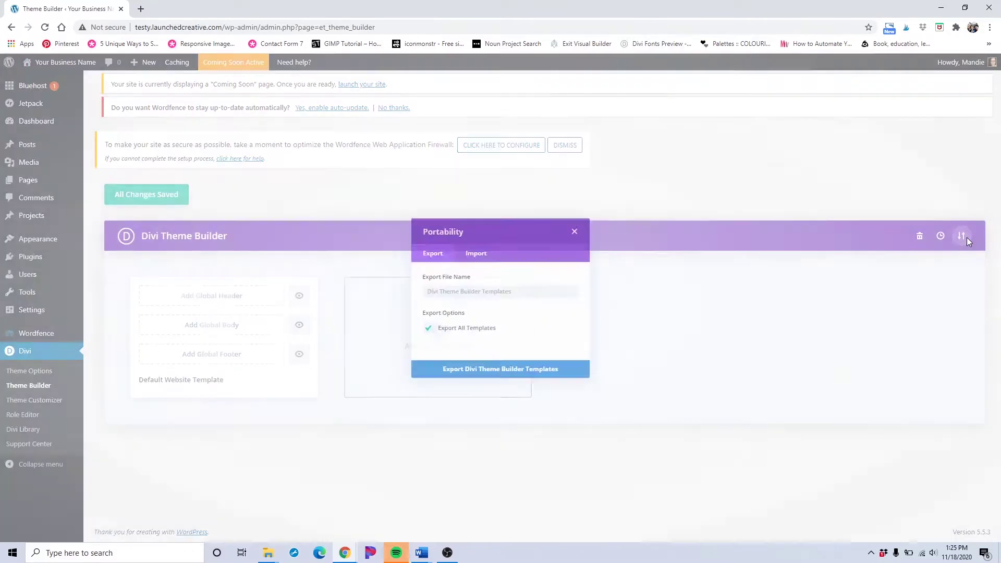
{"action": "left_click", "coordinate": [473, 245]}
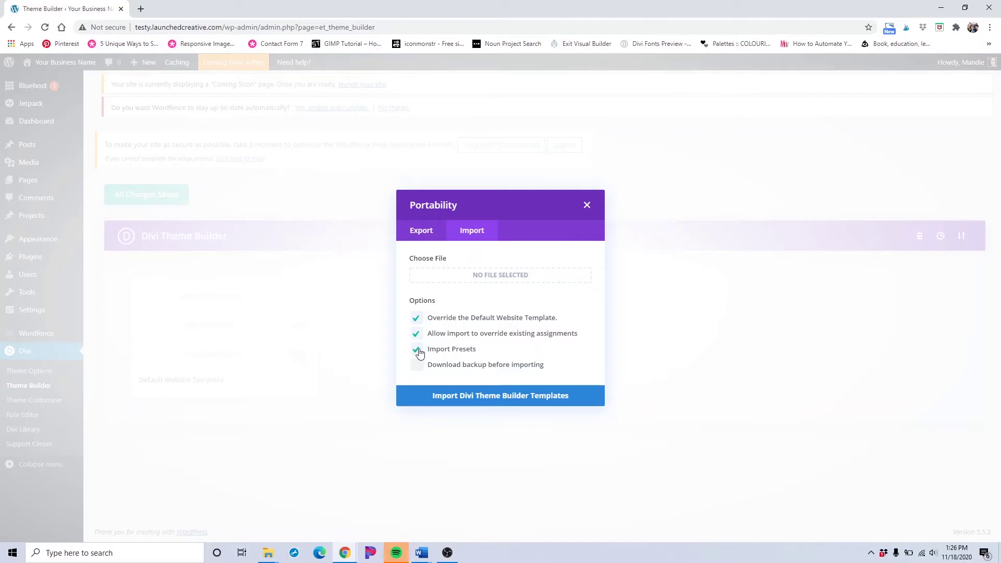
{"action": "left_click", "coordinate": [495, 275]}
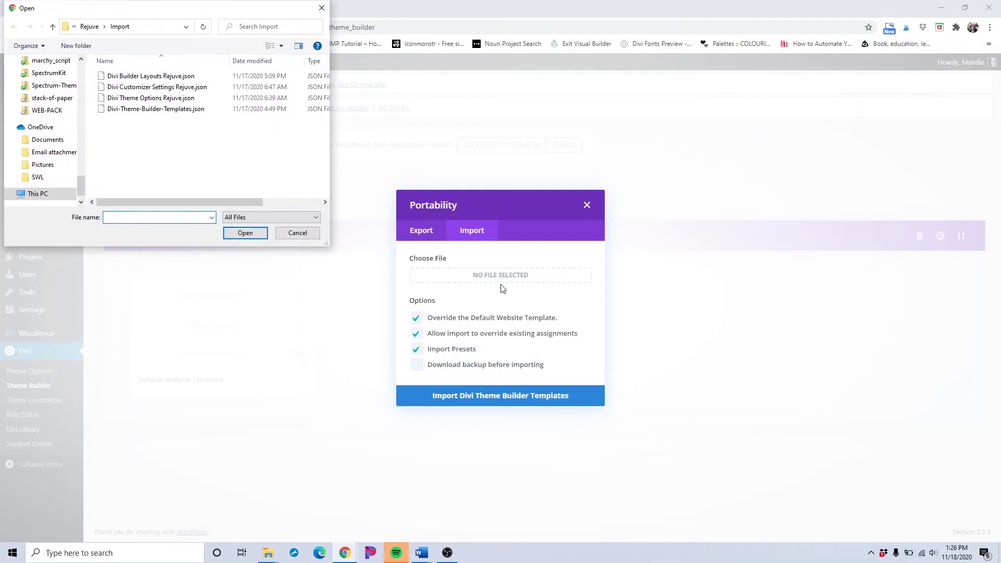
{"action": "left_click", "coordinate": [145, 111]}
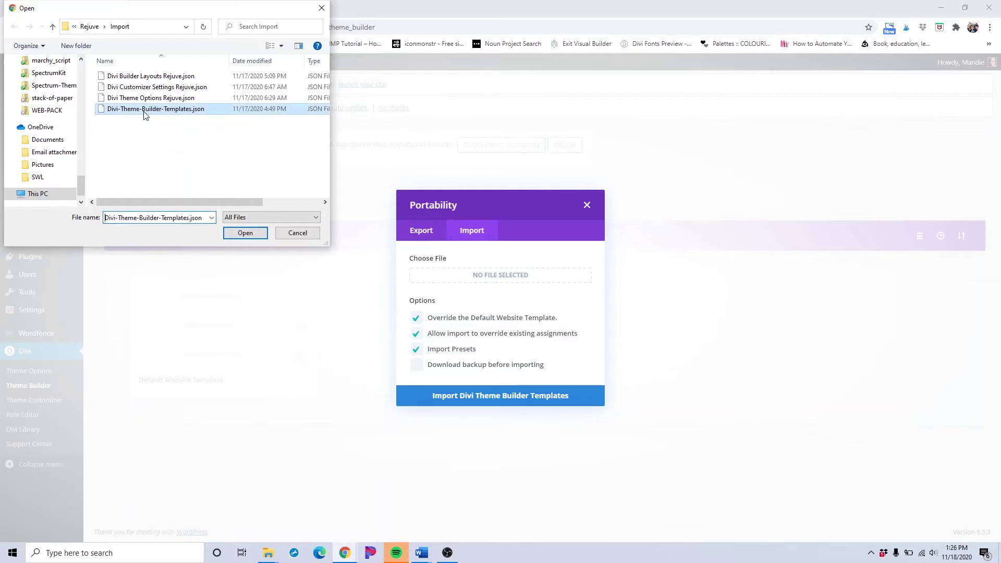
{"action": "left_click", "coordinate": [245, 236]}
{"action": "left_click", "coordinate": [497, 398]}
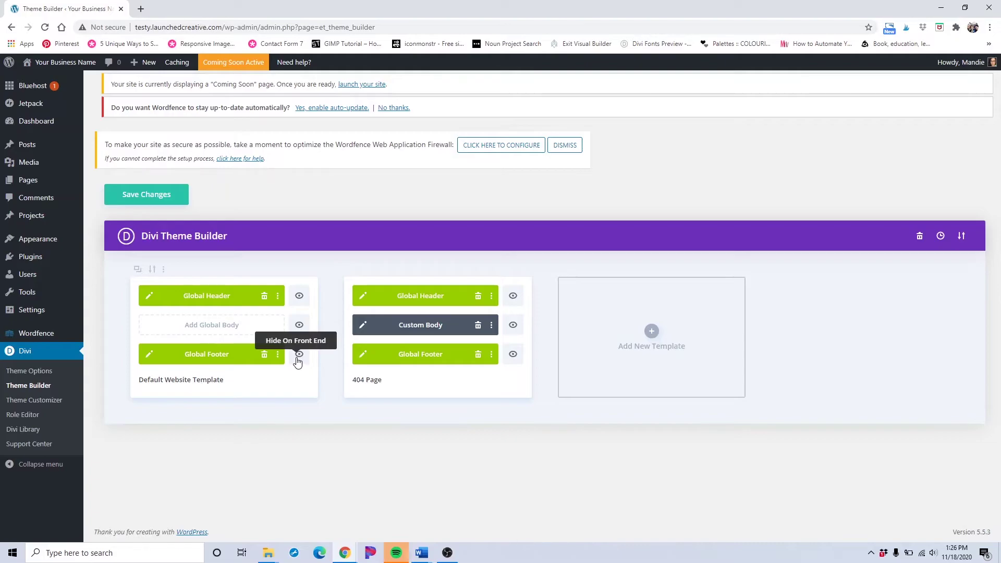
{"action": "left_click", "coordinate": [158, 202]}
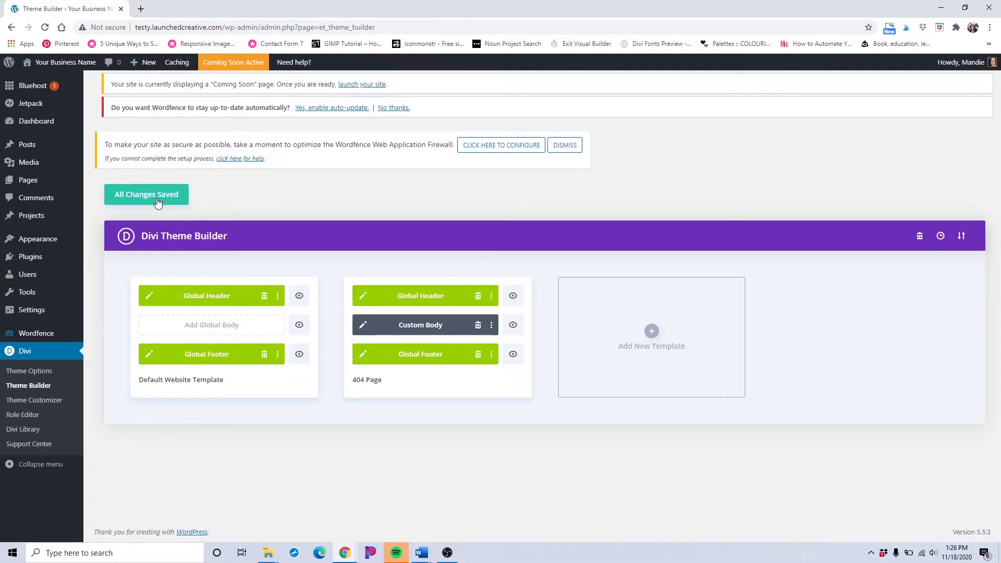
Step: Open the layout import dialog in the Divi Library and enable Import Presets
{"action": "left_click", "coordinate": [22, 431]}
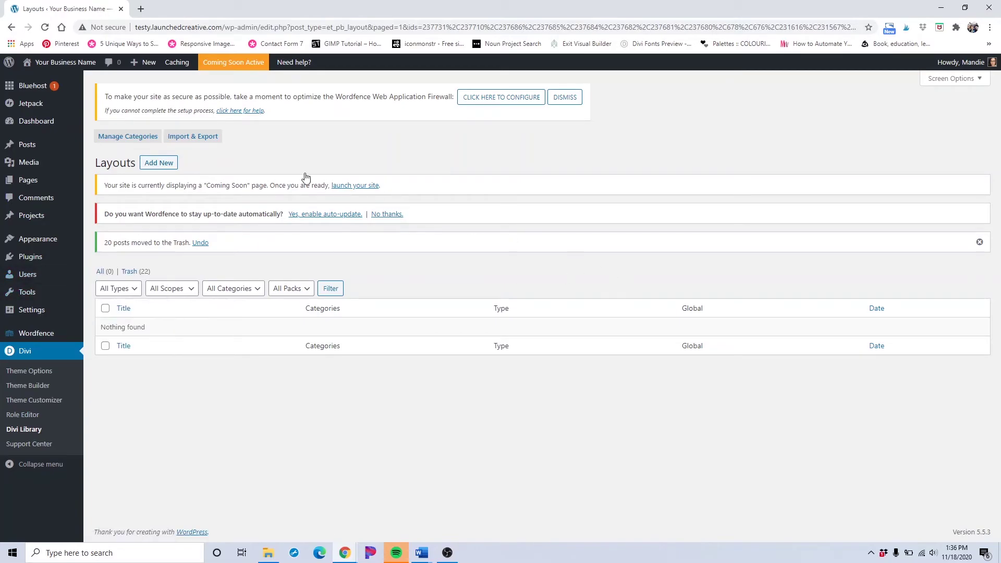
{"action": "left_click", "coordinate": [199, 139]}
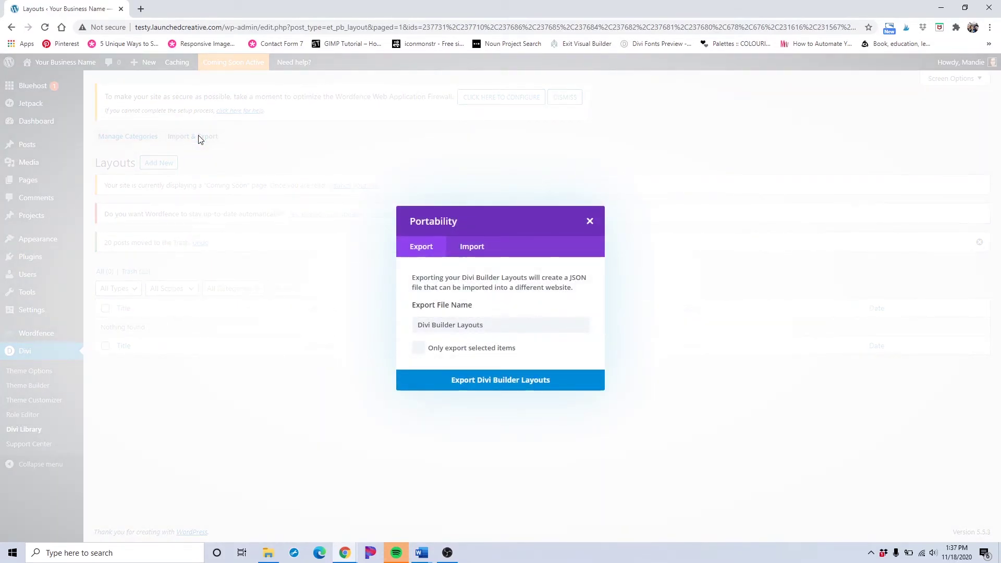
{"action": "left_click", "coordinate": [477, 251]}
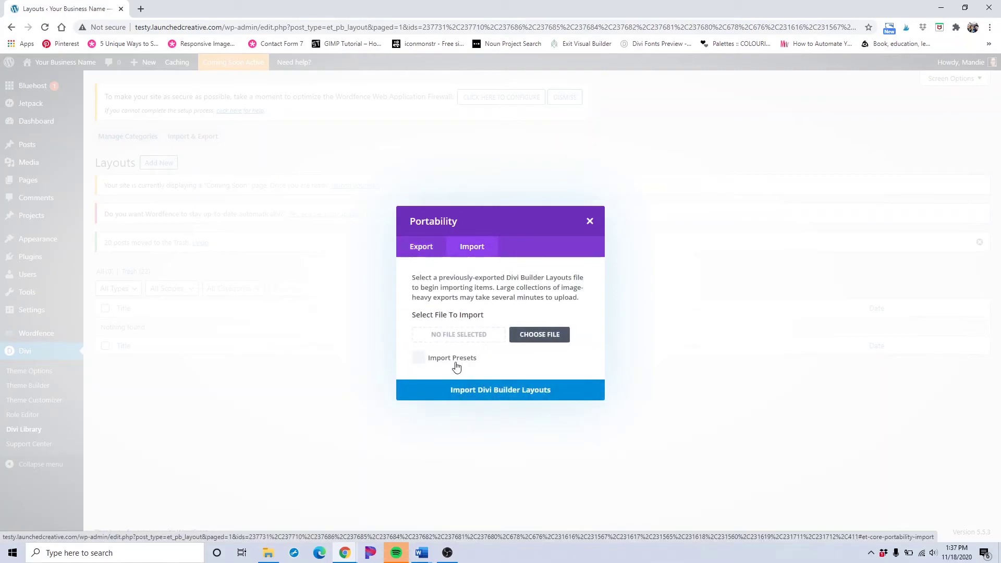
{"action": "left_click", "coordinate": [419, 357]}
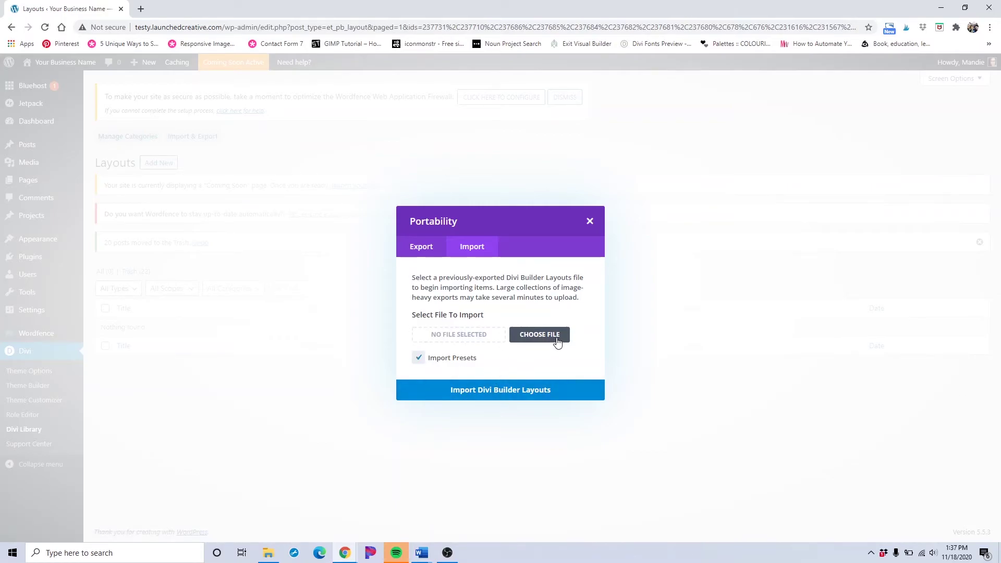
Step: Choose Divi Builder Layouts Rejuve.json from the desktop's Rejuve folder, Import subfolder, and import the layouts
{"action": "left_click", "coordinate": [556, 338]}
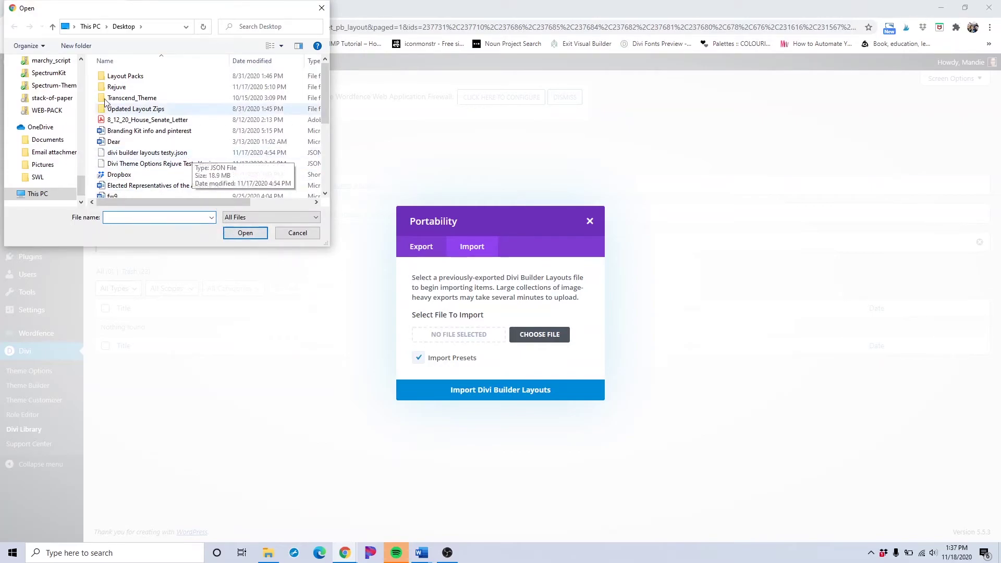
{"action": "scroll", "coordinate": [71, 117], "scroll_direction": "up", "scroll_amount": 5}
{"action": "scroll", "coordinate": [72, 116], "scroll_direction": "up", "scroll_amount": 10}
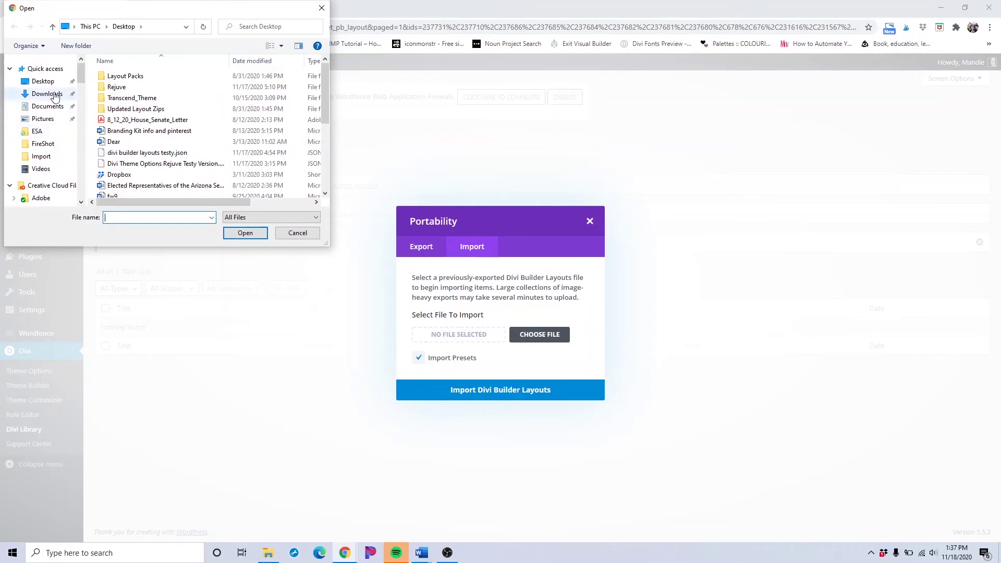
{"action": "left_click", "coordinate": [47, 83]}
{"action": "scroll", "coordinate": [167, 86], "scroll_direction": "down", "scroll_amount": 5}
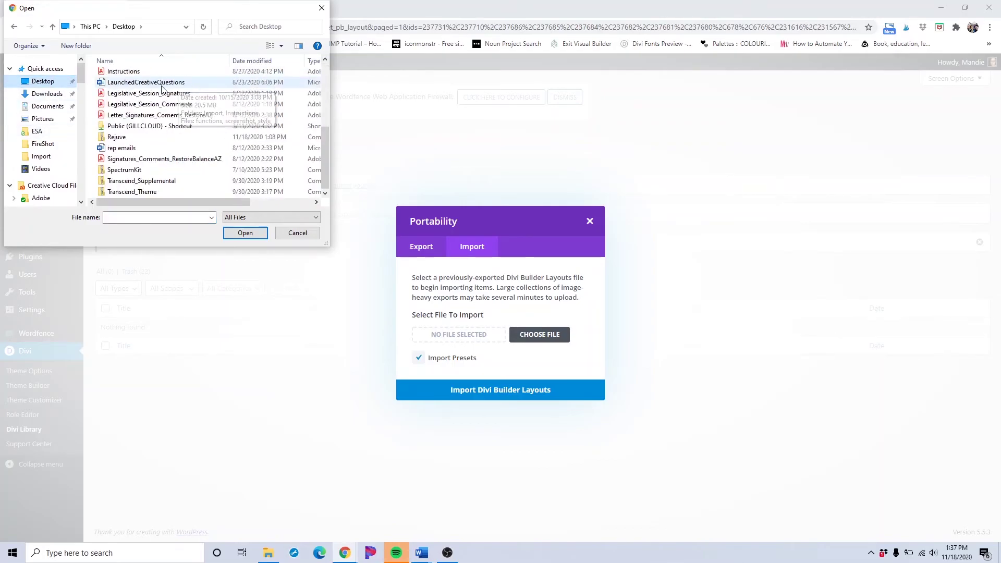
{"action": "scroll", "coordinate": [161, 88], "scroll_direction": "up", "scroll_amount": 3}
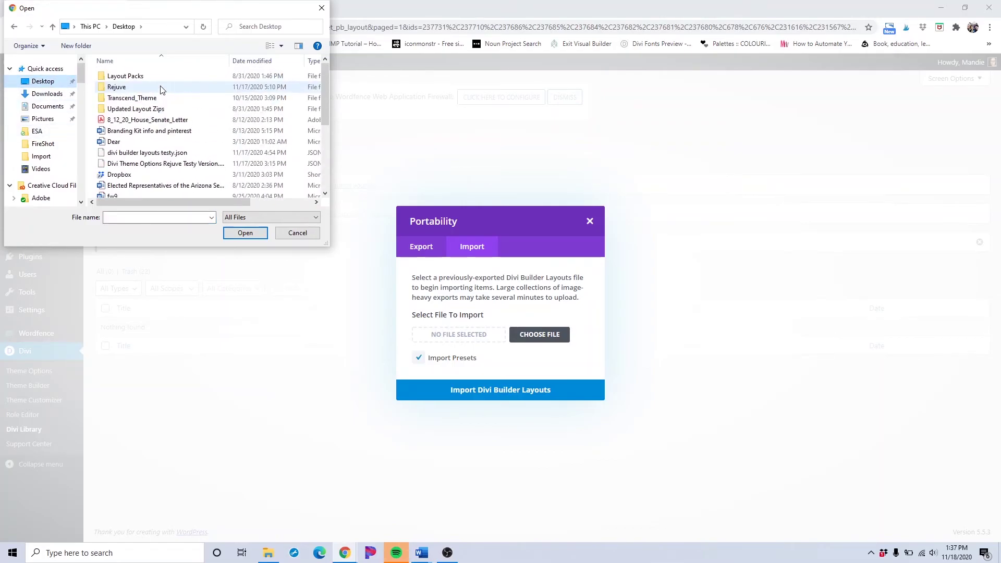
{"action": "double_click", "coordinate": [151, 88]}
{"action": "double_click", "coordinate": [135, 77]}
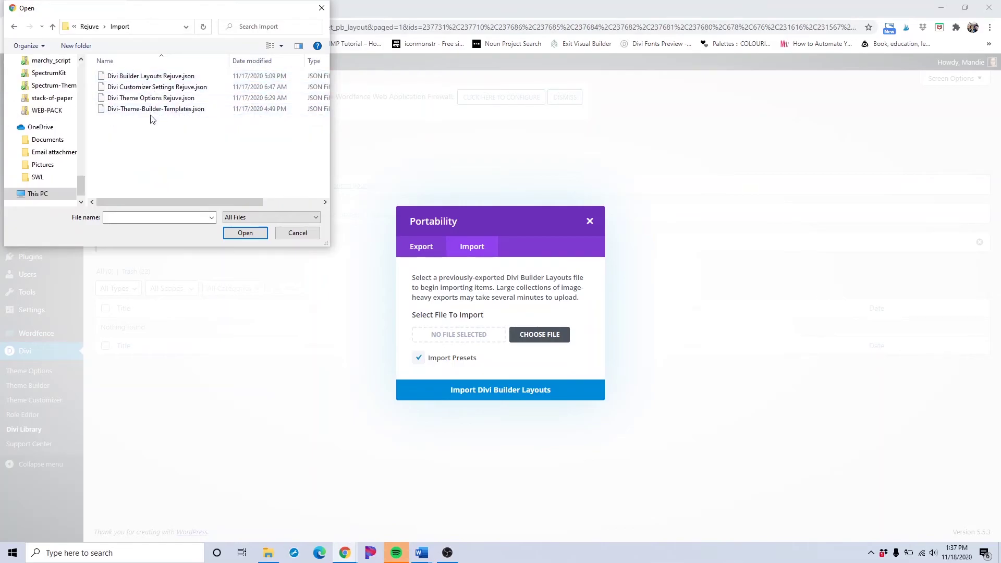
{"action": "left_click", "coordinate": [156, 77]}
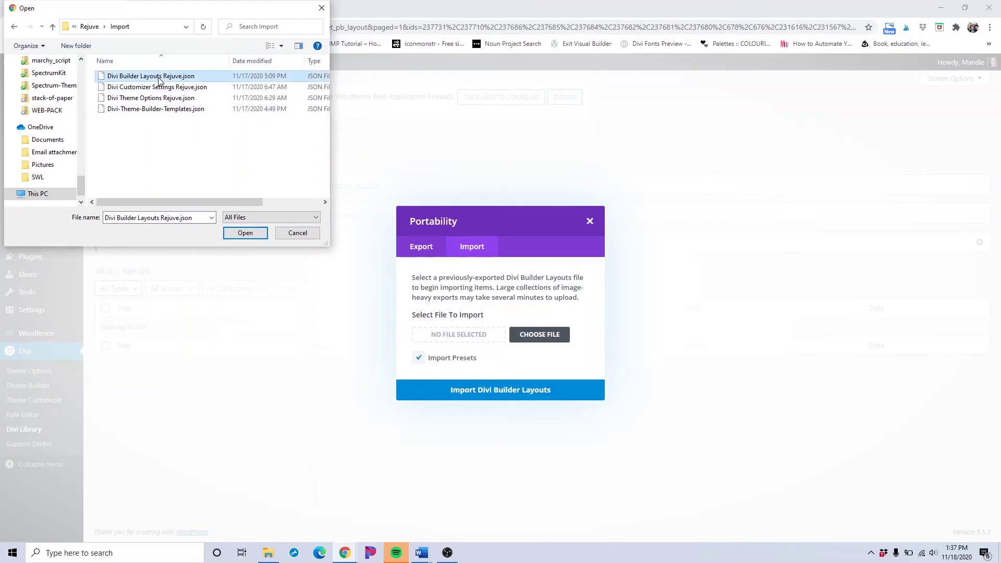
{"action": "left_click", "coordinate": [228, 237]}
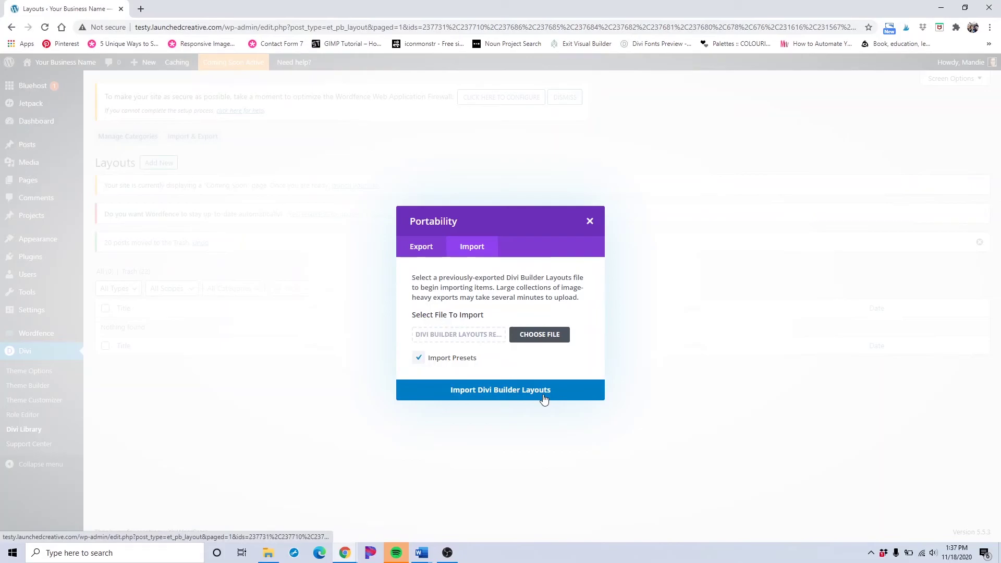
{"action": "left_click", "coordinate": [477, 395]}
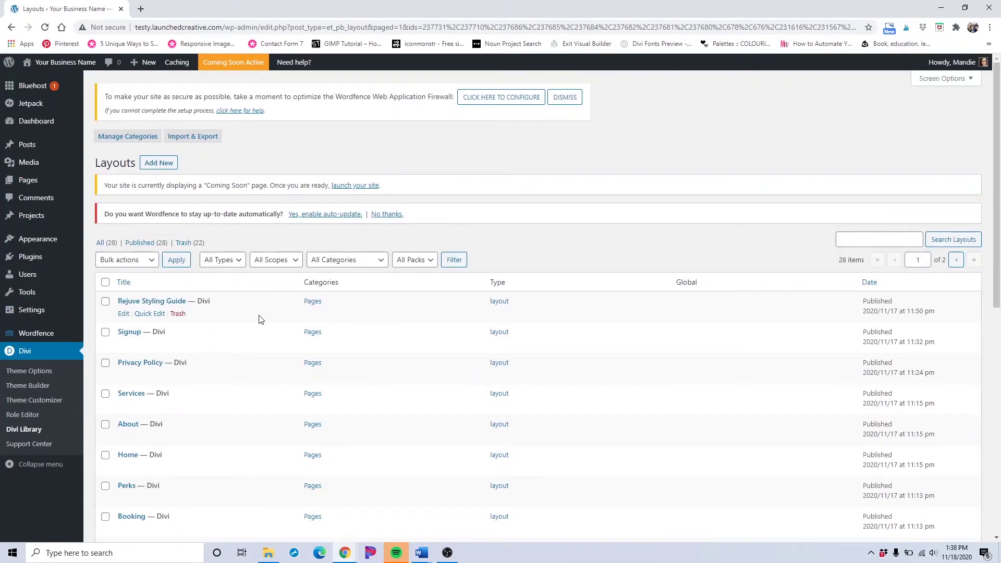
Step: Examine the imported layouts and their categories and types on both pages of the Divi Library list, then return to the first page
{"action": "scroll", "coordinate": [258, 319], "scroll_direction": "down", "scroll_amount": 10}
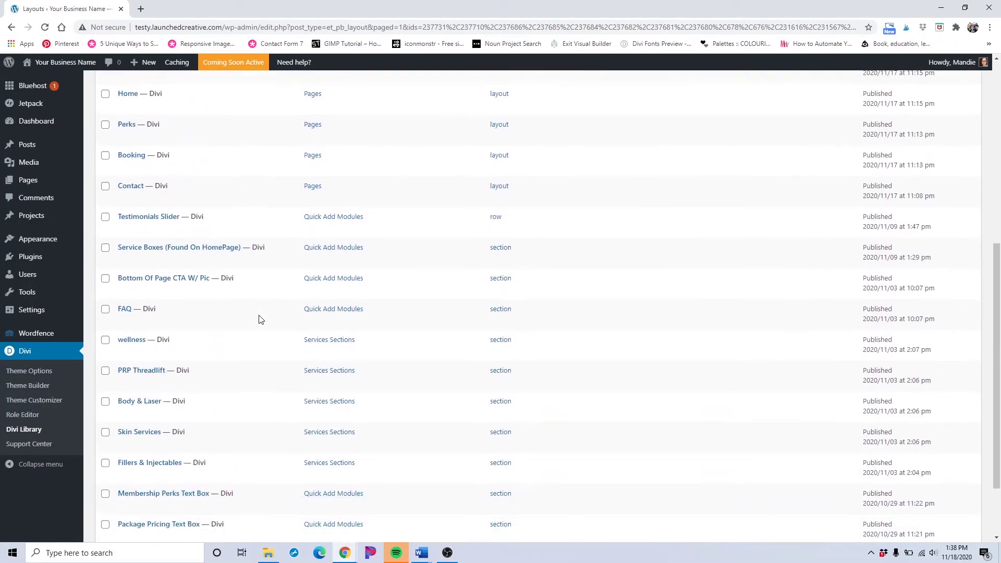
{"action": "scroll", "coordinate": [258, 319], "scroll_direction": "up", "scroll_amount": 10}
{"action": "scroll", "coordinate": [288, 319], "scroll_direction": "down", "scroll_amount": 2}
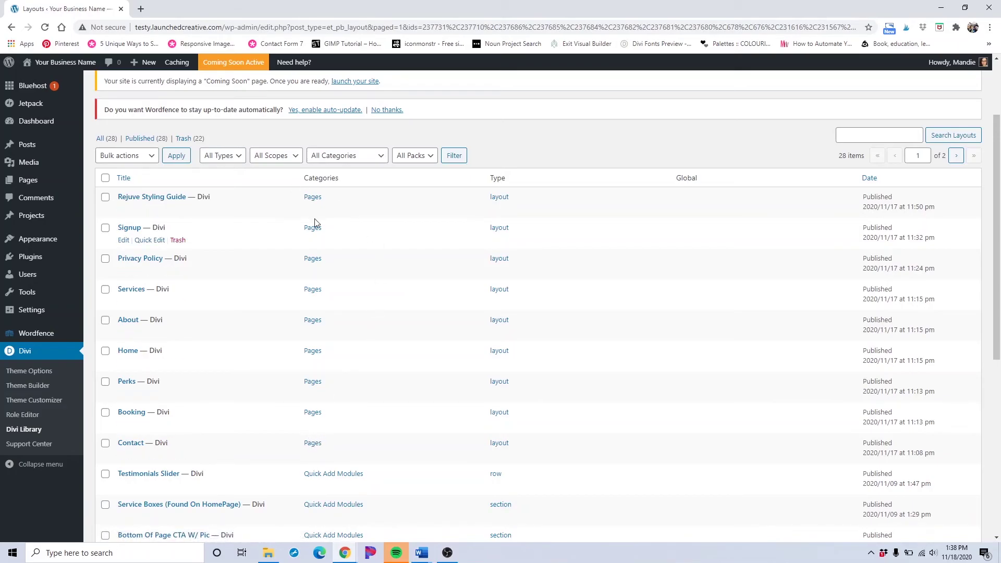
{"action": "scroll", "coordinate": [313, 224], "scroll_direction": "down", "scroll_amount": 4}
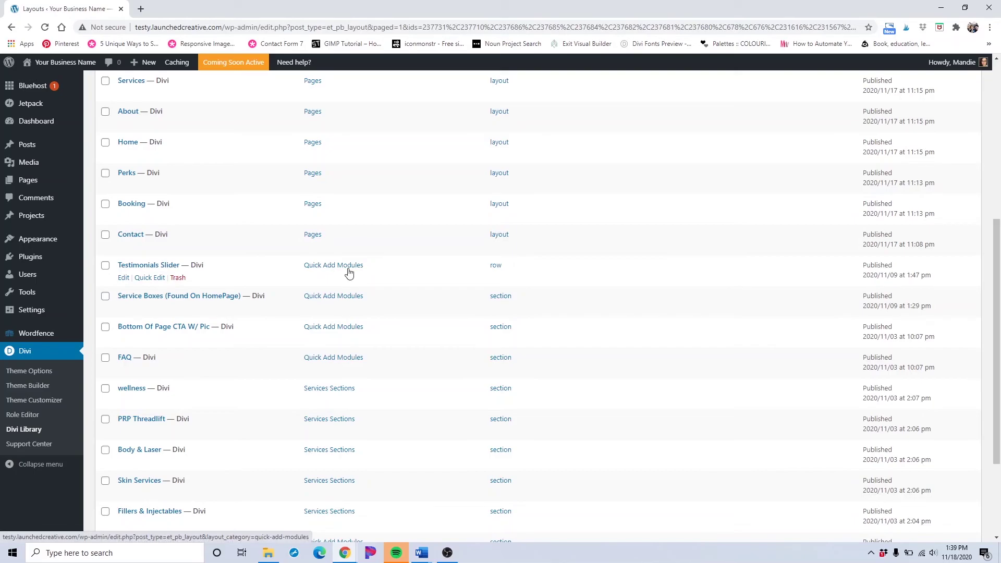
{"action": "scroll", "coordinate": [349, 272], "scroll_direction": "down", "scroll_amount": 1}
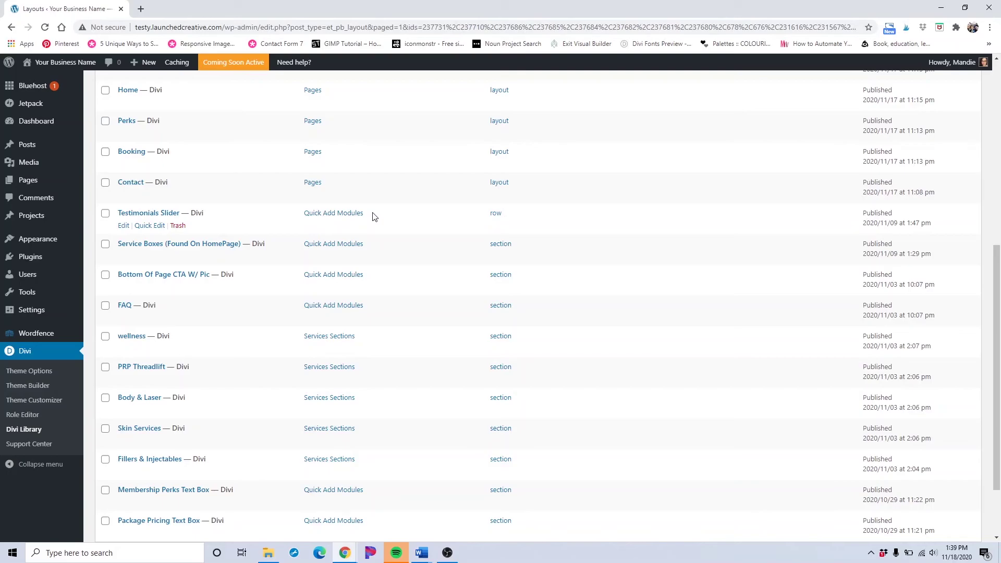
{"action": "scroll", "coordinate": [373, 217], "scroll_direction": "down", "scroll_amount": 2}
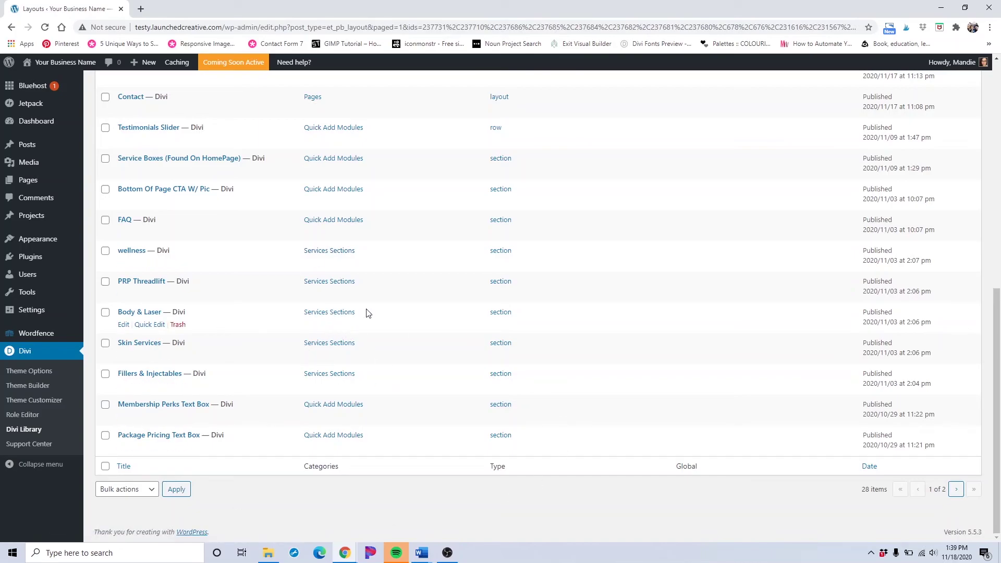
{"action": "left_click", "coordinate": [954, 494]}
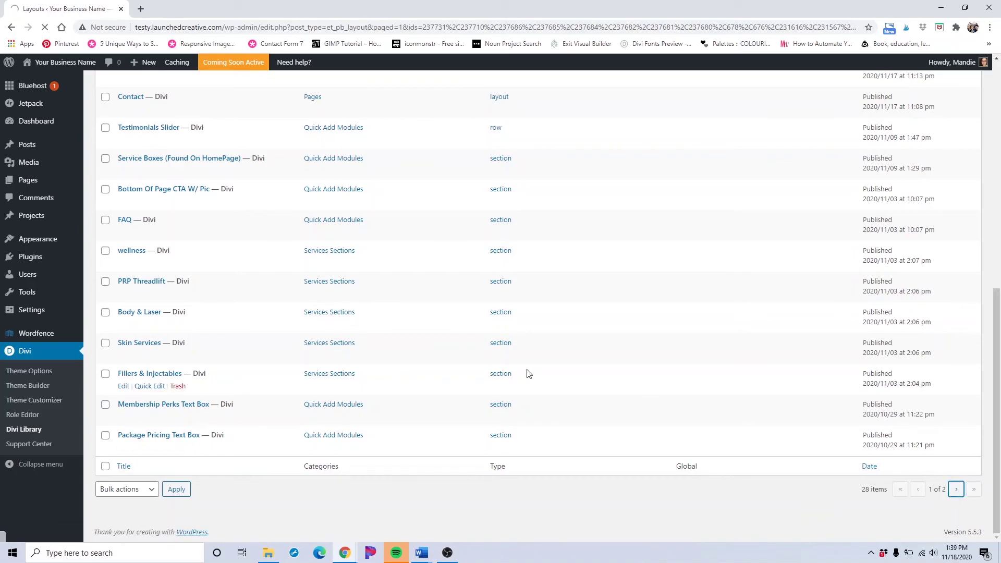
{"action": "scroll", "coordinate": [436, 358], "scroll_direction": "down", "scroll_amount": 2}
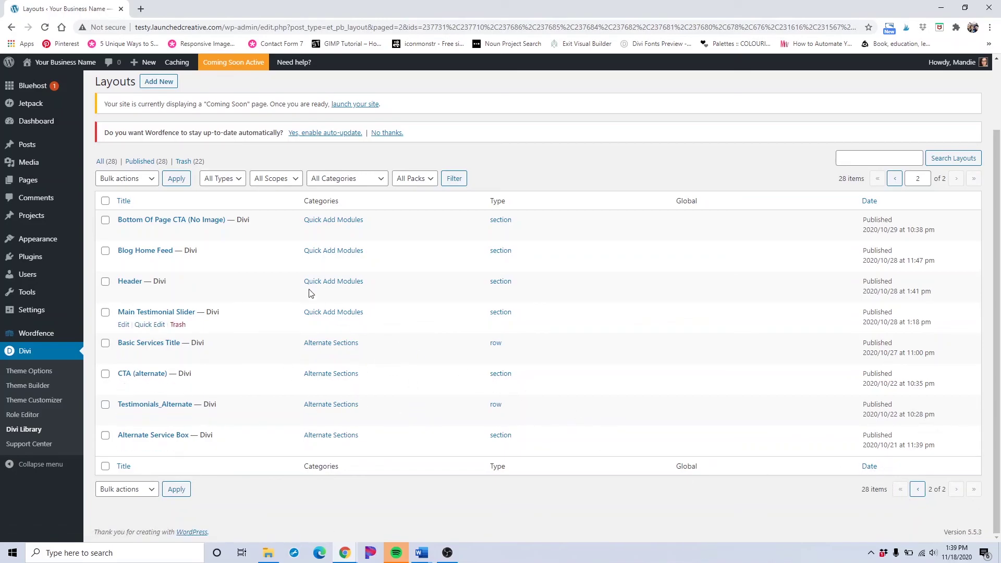
{"action": "left_click", "coordinate": [917, 490]}
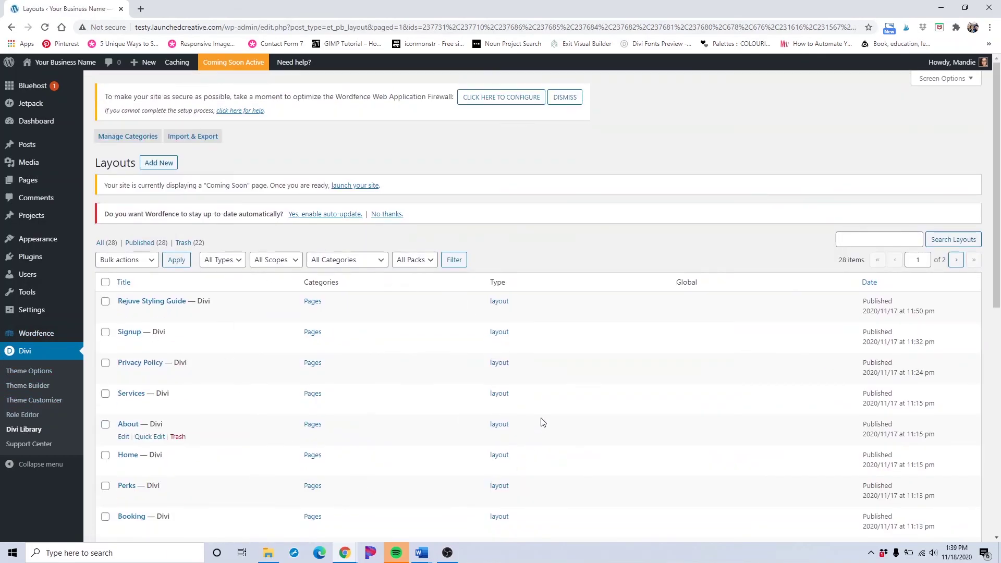
{"action": "scroll", "coordinate": [532, 419], "scroll_direction": "down", "scroll_amount": 3}
{"action": "scroll", "coordinate": [328, 347], "scroll_direction": "up", "scroll_amount": 3}
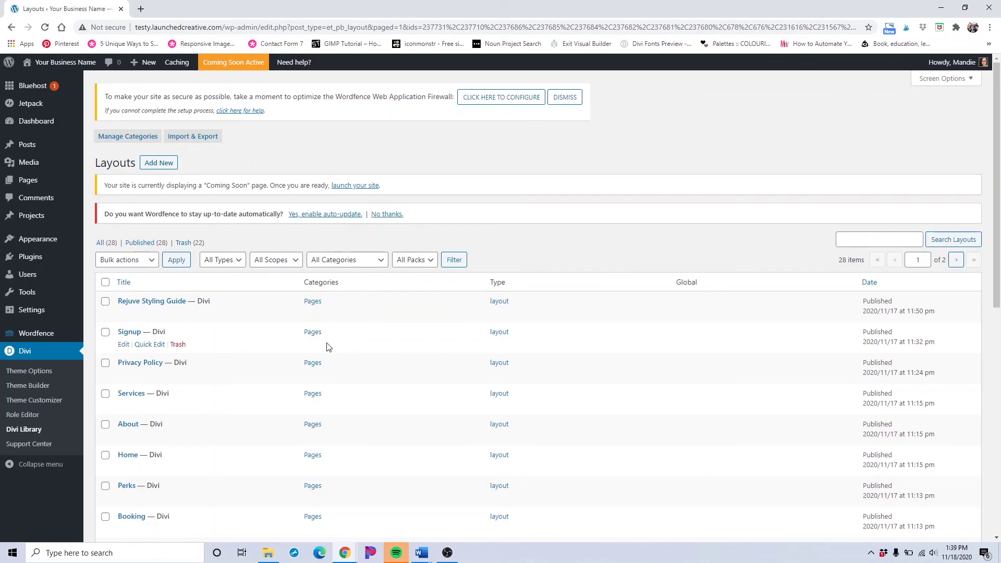
{"action": "scroll", "coordinate": [395, 392], "scroll_direction": "down", "scroll_amount": 2}
{"action": "scroll", "coordinate": [394, 392], "scroll_direction": "up", "scroll_amount": 2}
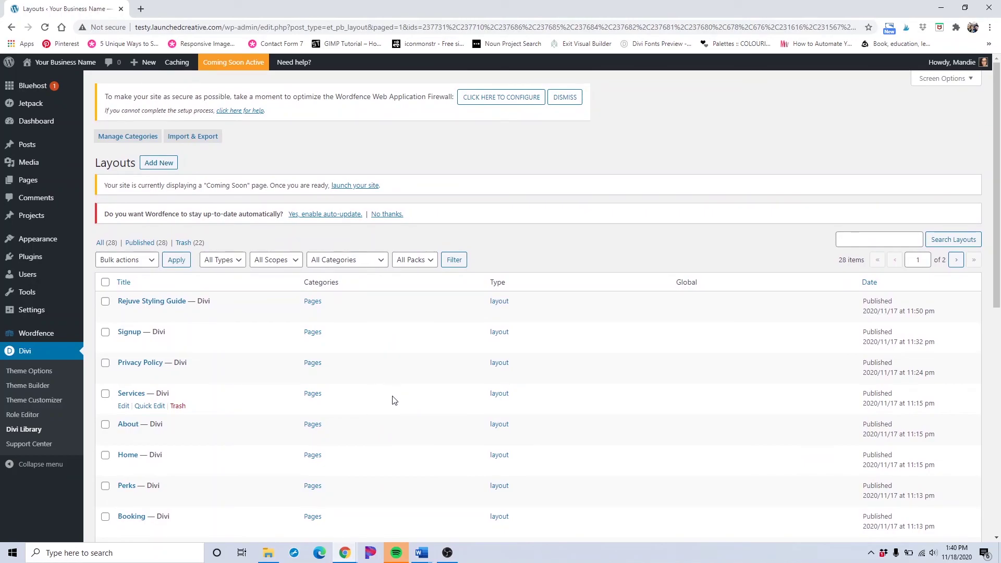
{"action": "scroll", "coordinate": [392, 399], "scroll_direction": "down", "scroll_amount": 5}
{"action": "scroll", "coordinate": [392, 399], "scroll_direction": "up", "scroll_amount": 5}
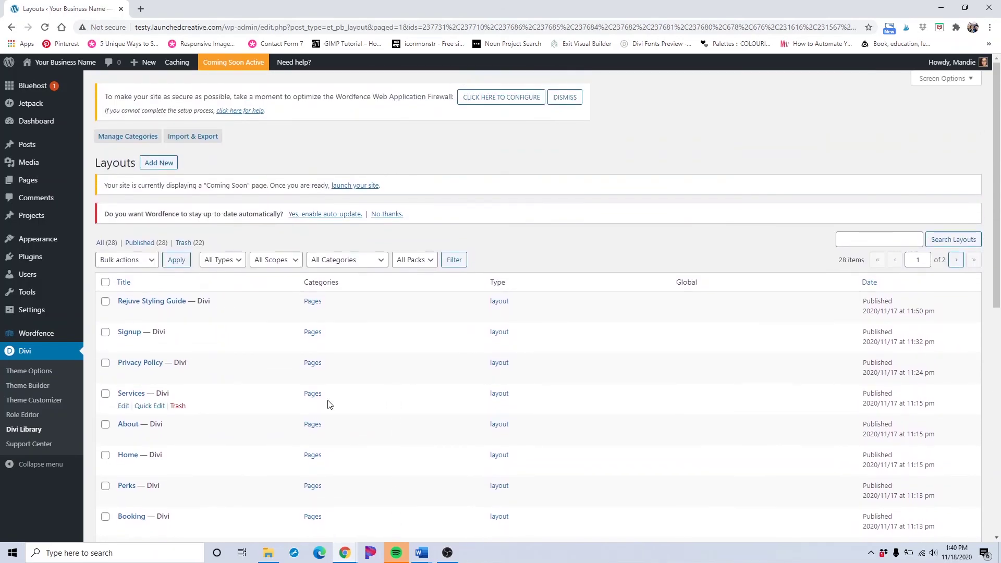